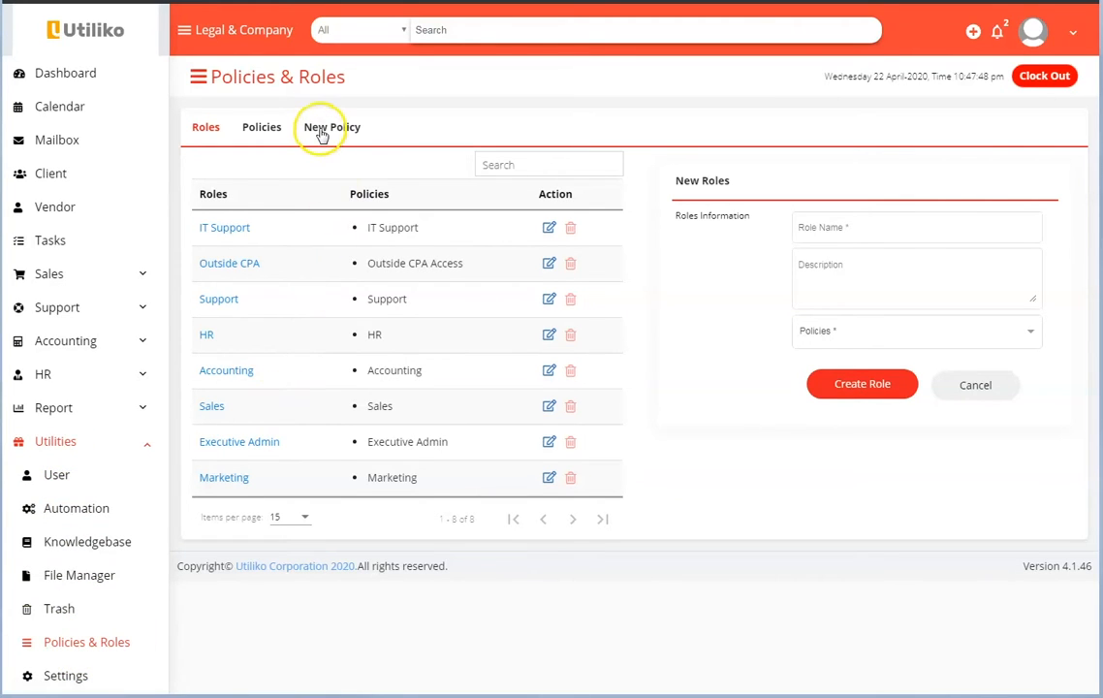
Open the IT Support policy for editing and grant View and Edit permissions on the Client resource
left_click(271, 135)
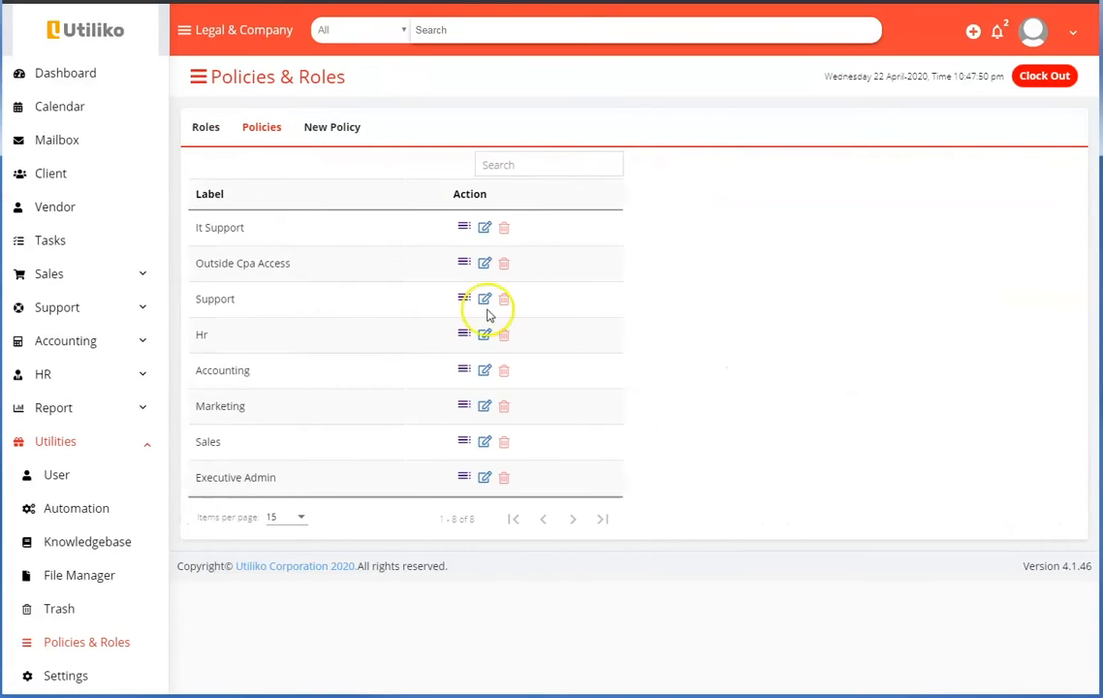
left_click(489, 227)
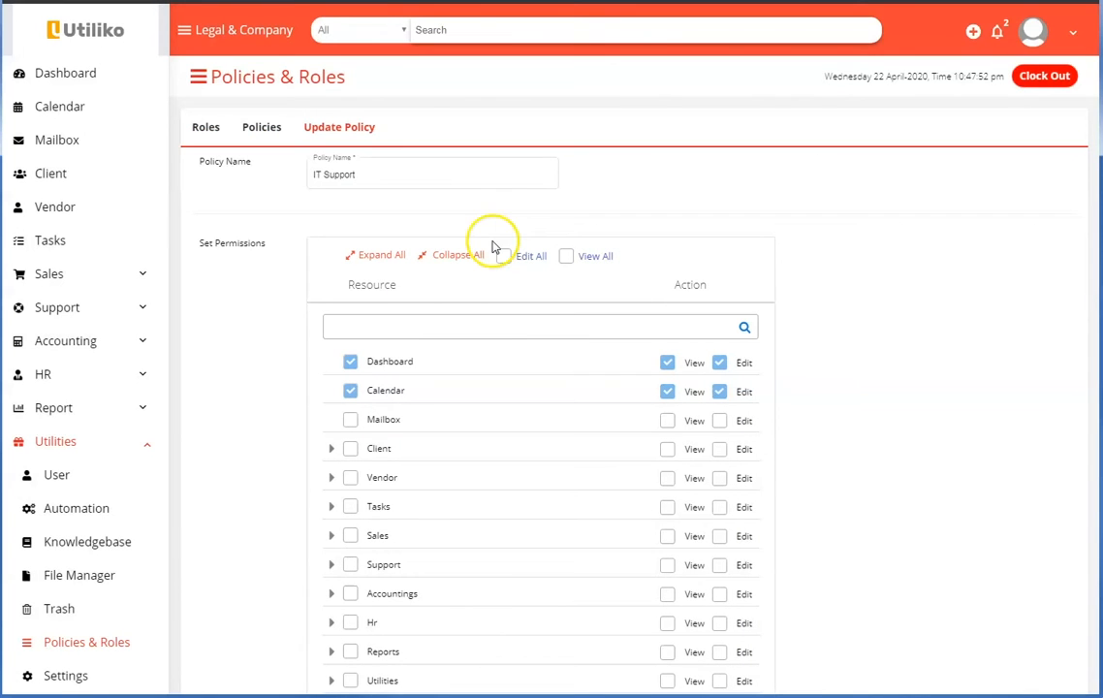
left_click(330, 178)
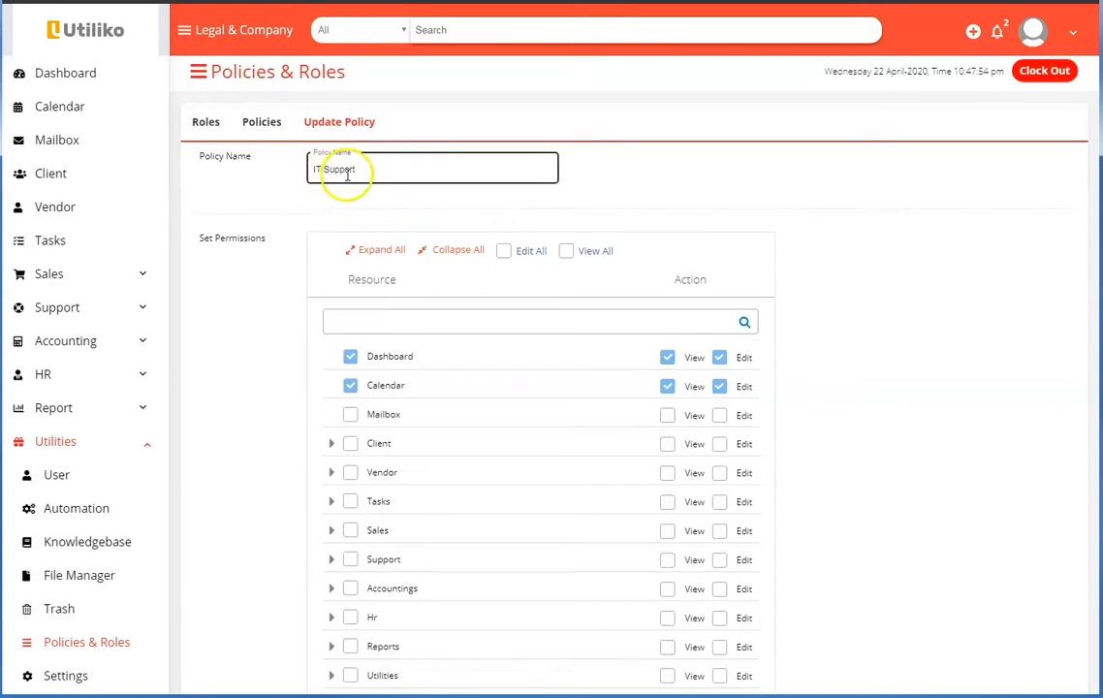
scroll(345, 178, "down", 1)
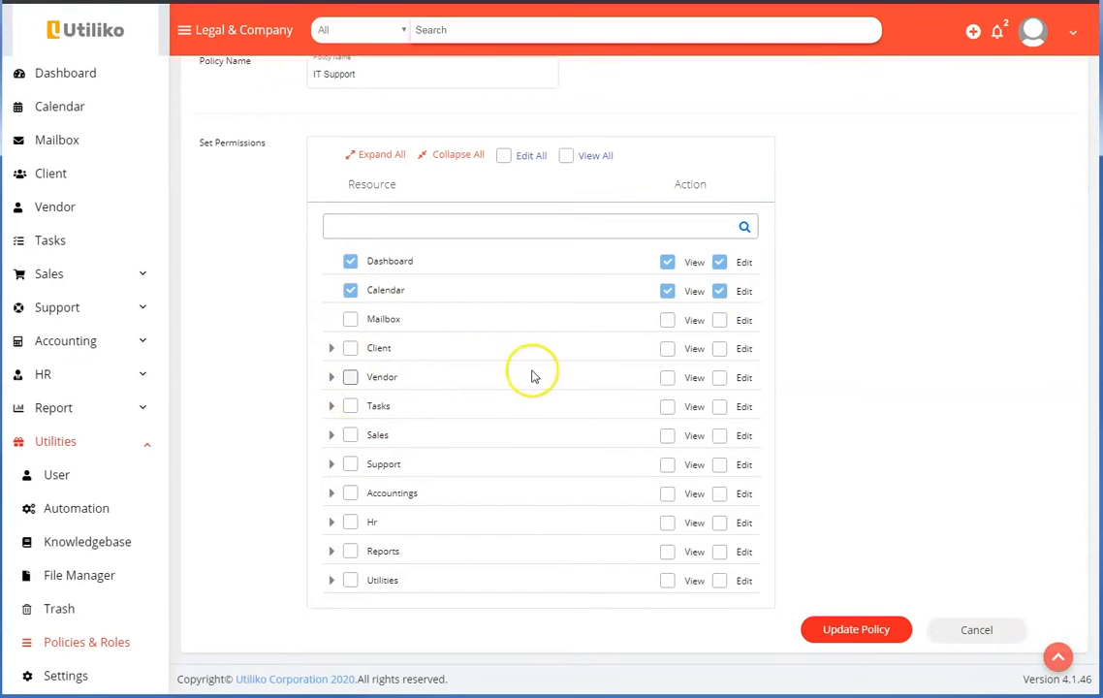
left_click(667, 349)
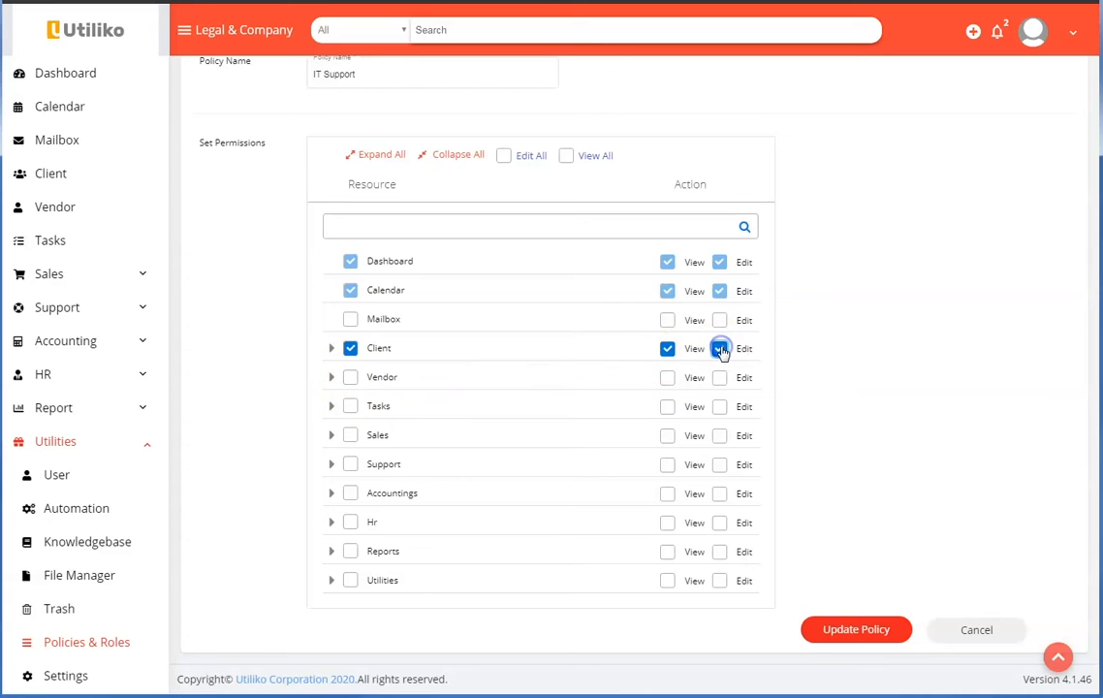
Remove access to Client Payments, Client Refunds and Client Transactions, disallow editing of Client Project, and save the IT Support policy
left_click(331, 349)
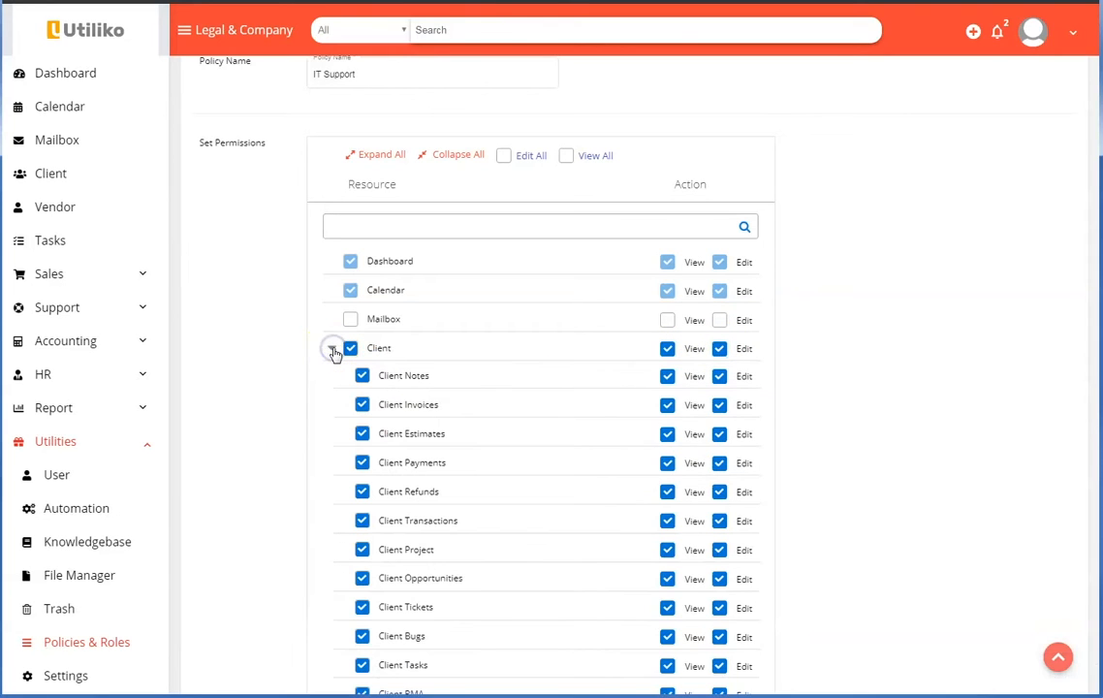
scroll(335, 354, "down", 3)
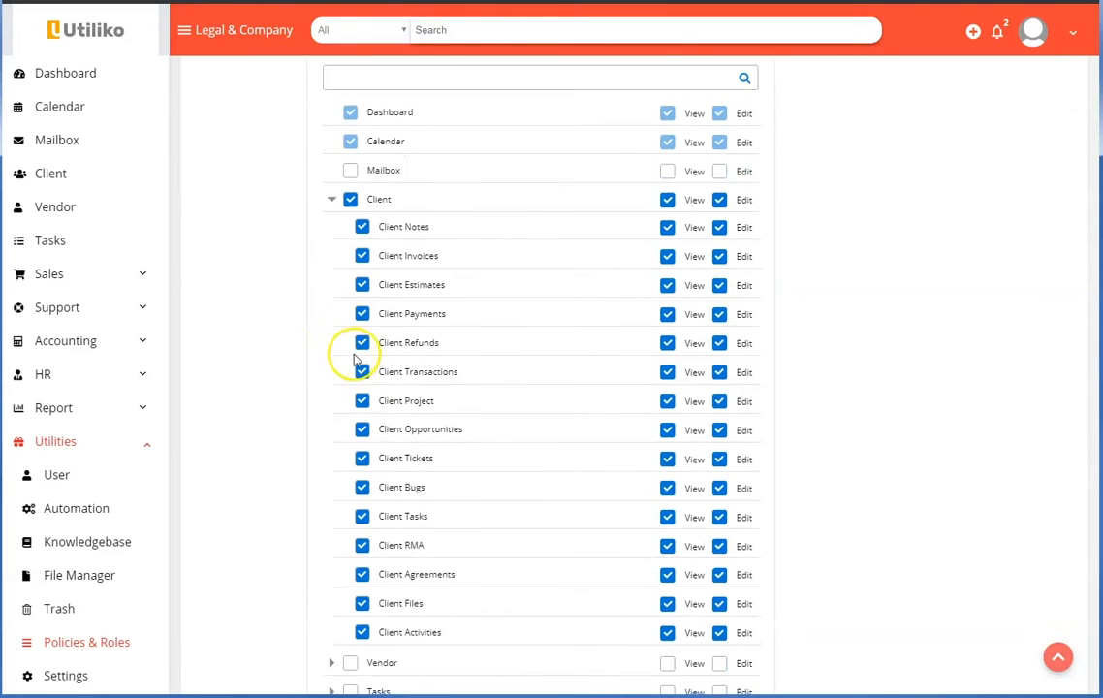
left_click(361, 314)
left_click(364, 345)
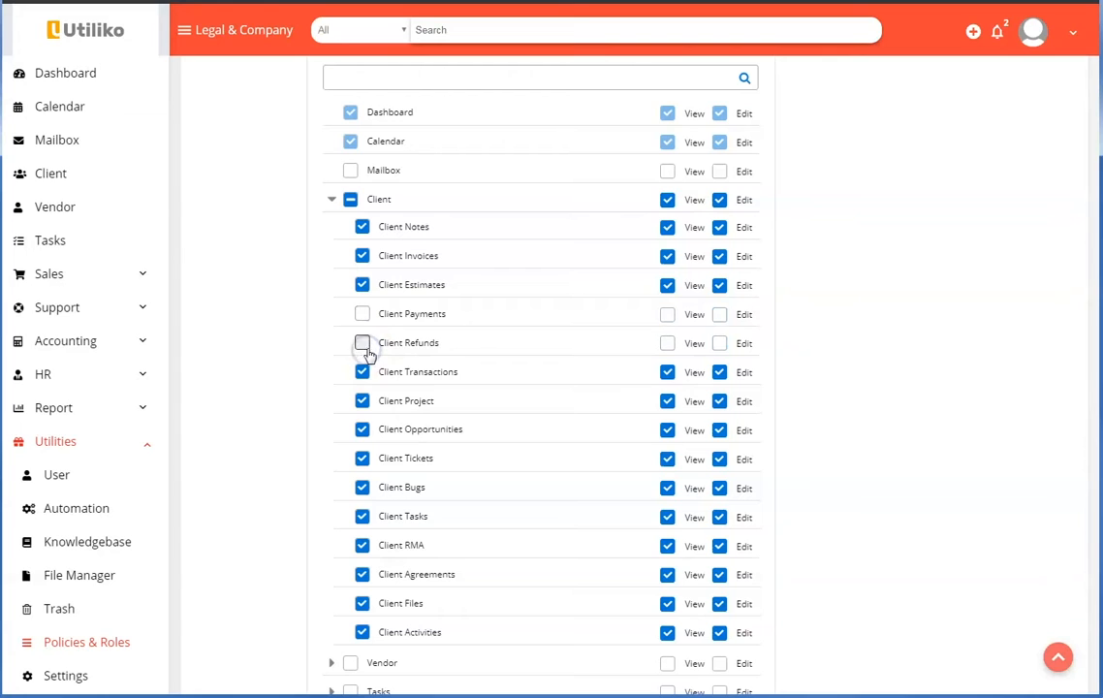
left_click(361, 373)
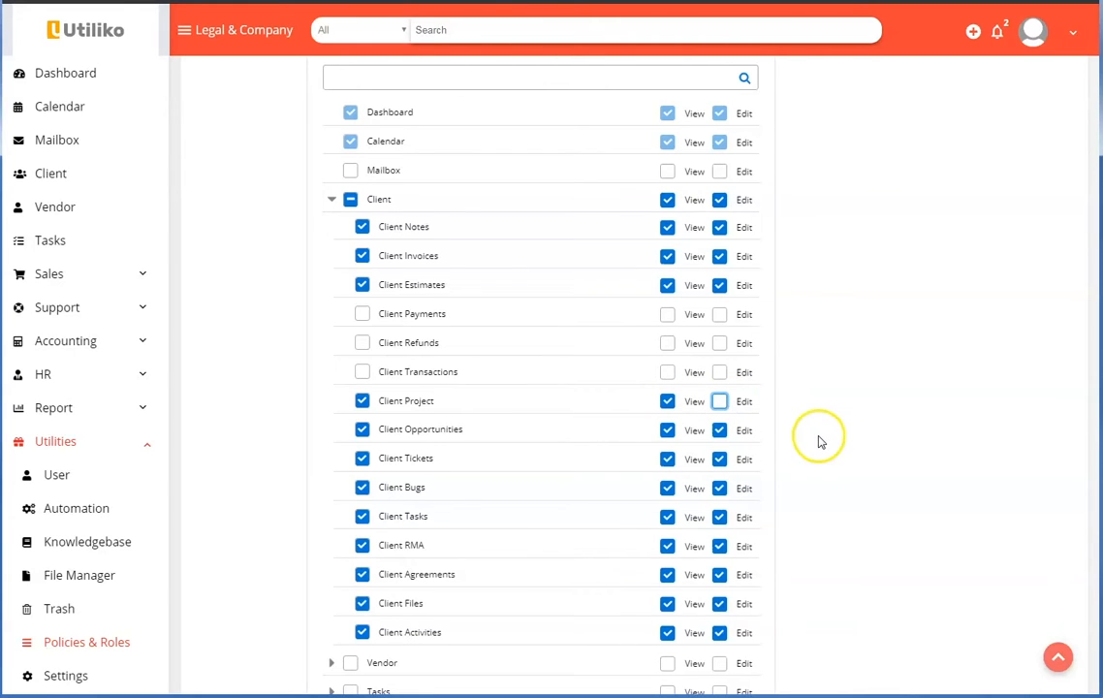
scroll(819, 442, "down", 3)
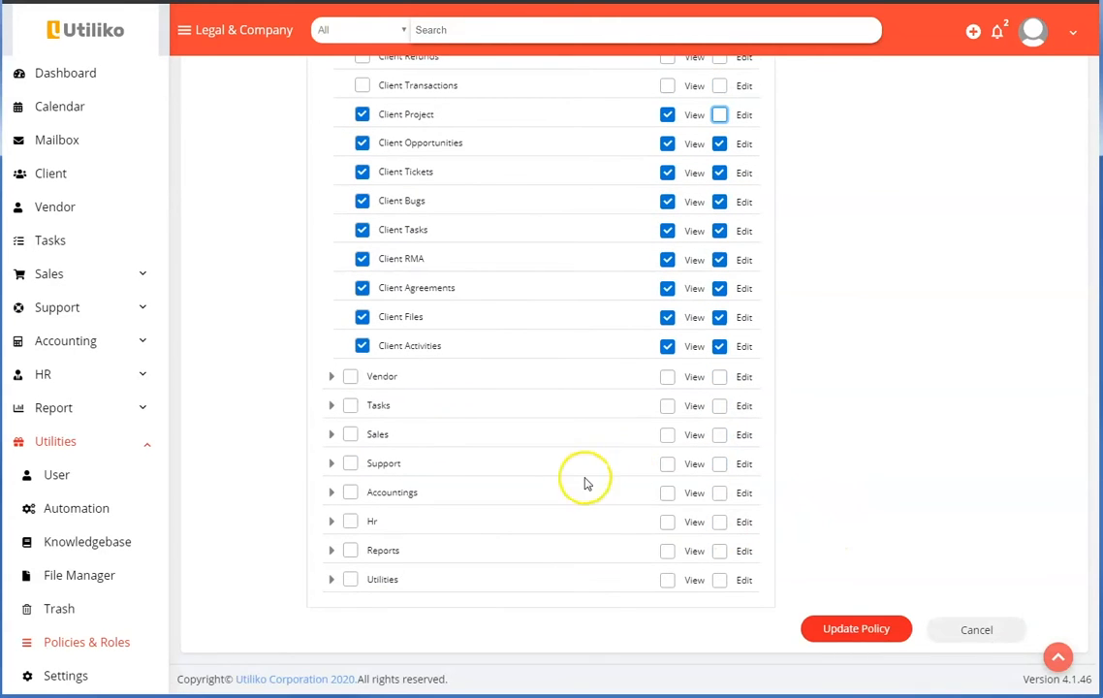
left_click(857, 631)
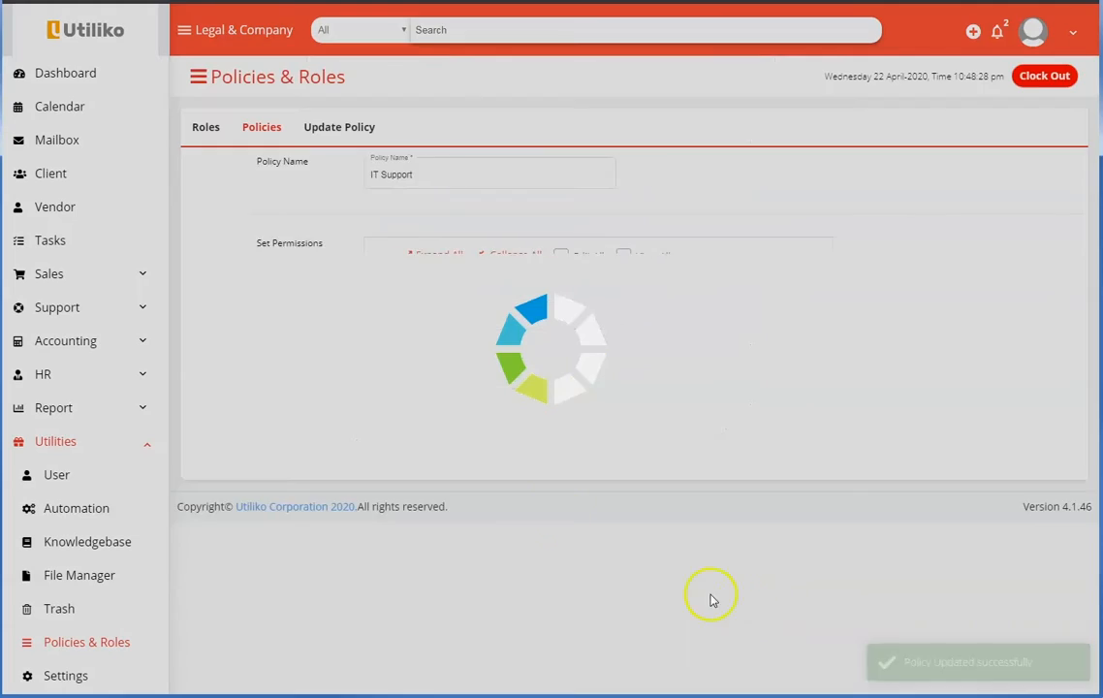
Choose the IT Support, Support and HR policies for a new role
left_click(205, 130)
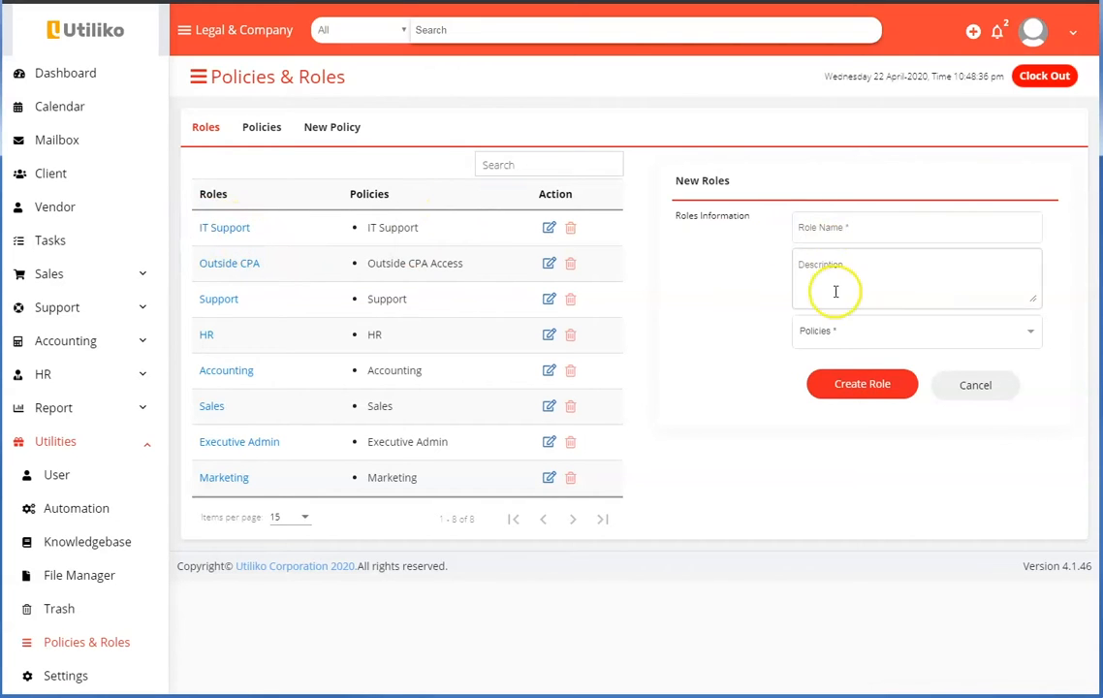
left_click(838, 332)
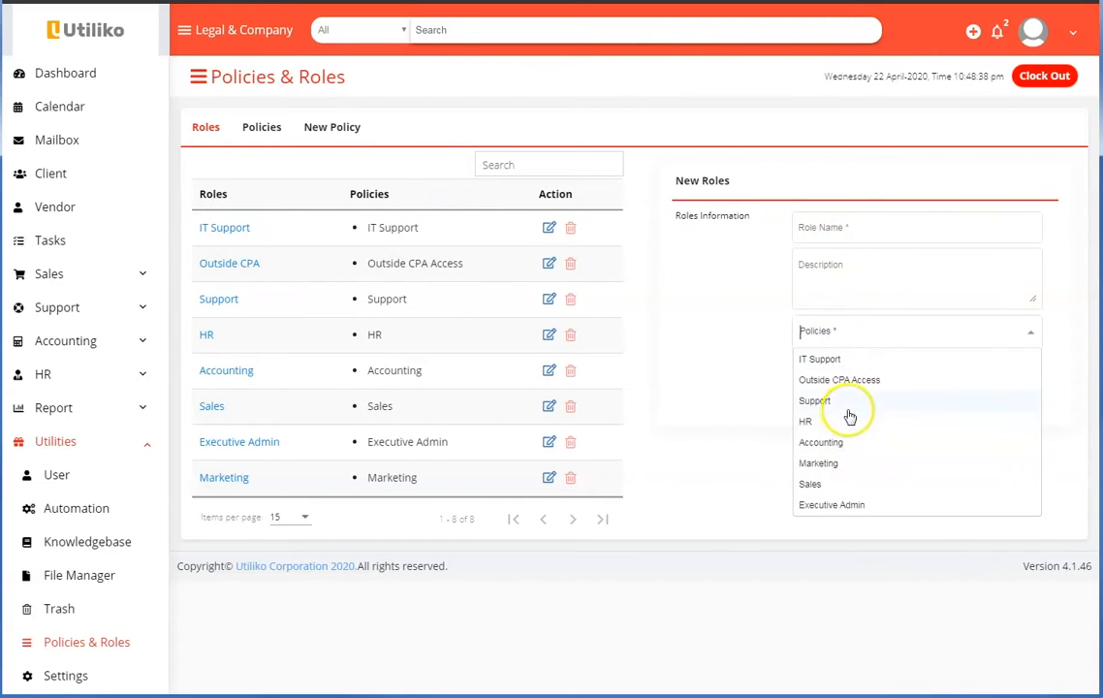
left_click(831, 361)
left_click(842, 341)
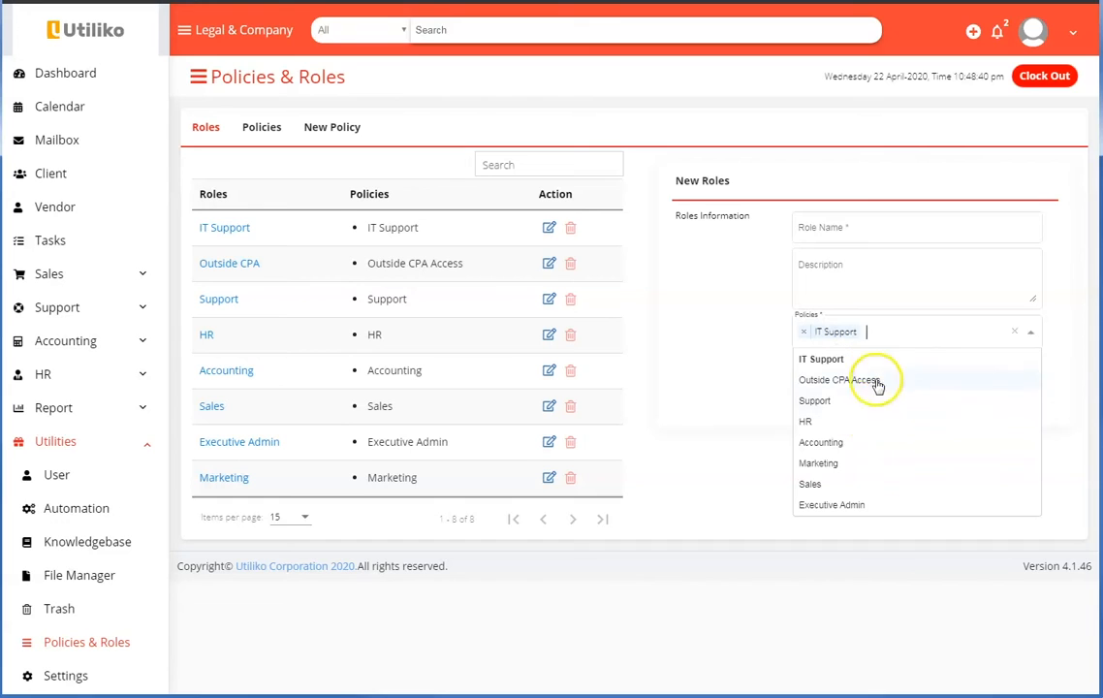
left_click(831, 403)
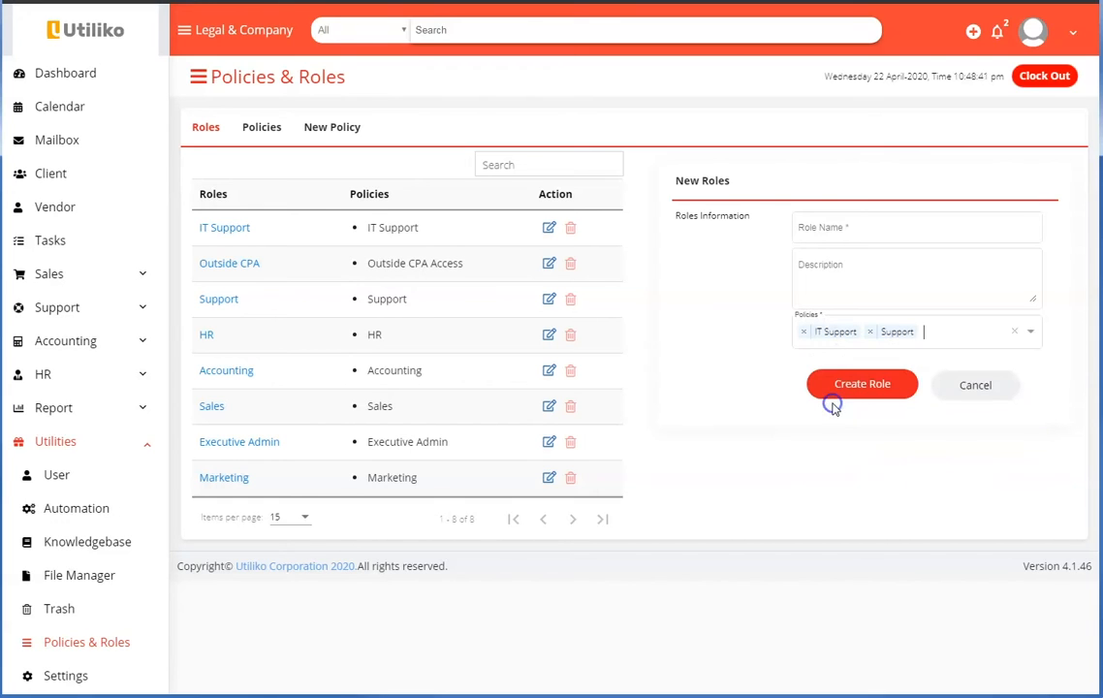
left_click(935, 339)
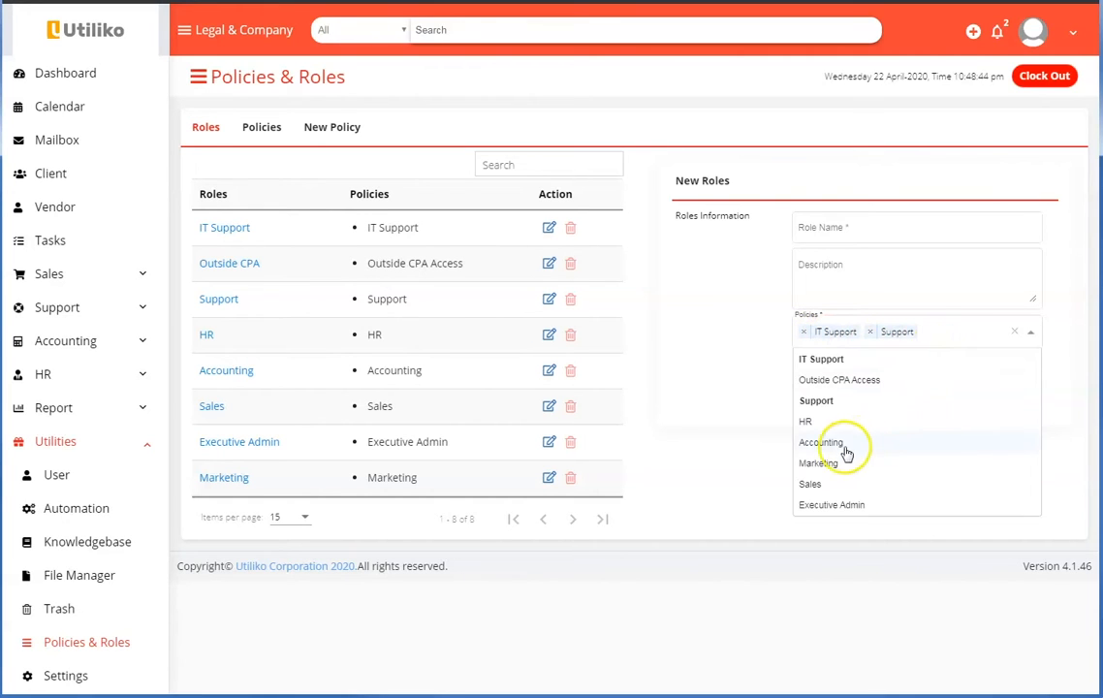
left_click(814, 422)
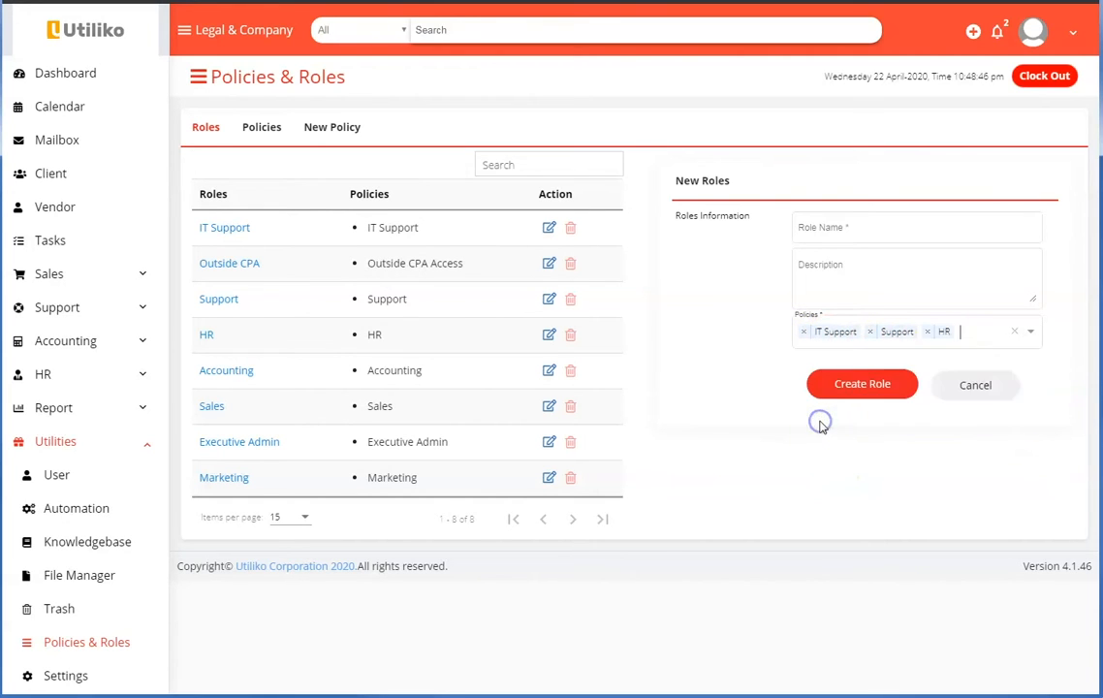
left_click(832, 228)
left_click(267, 228)
Open the HR departments overview and look through all departments and their sub departments
left_click(59, 374)
left_click(76, 447)
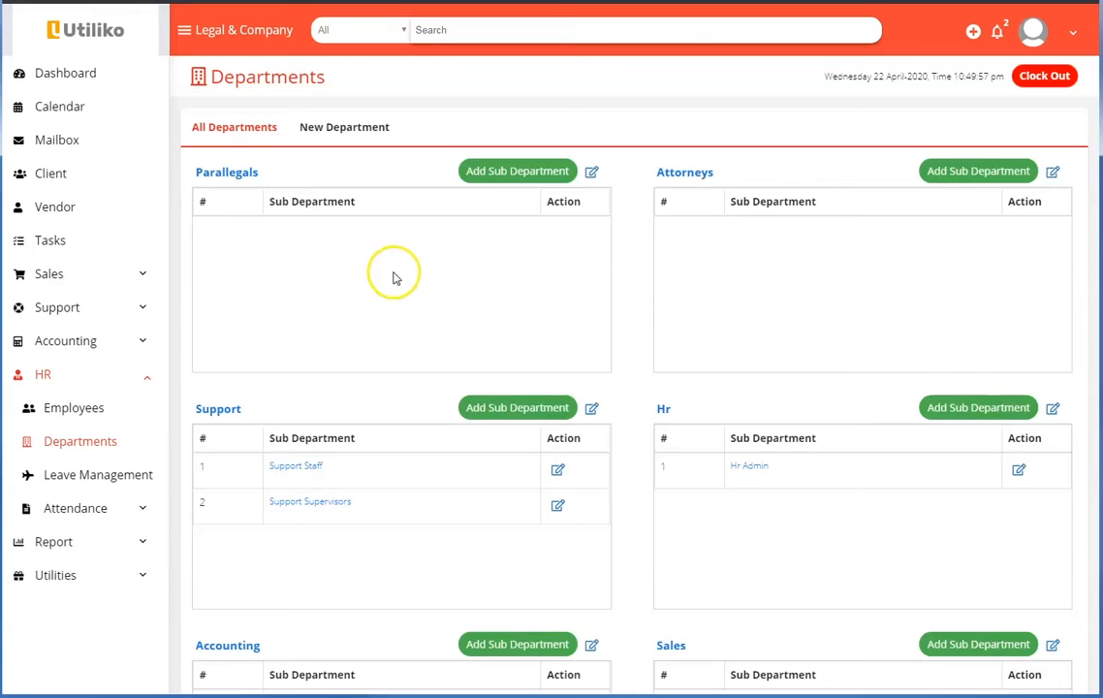
scroll(394, 275, "down", 3)
scroll(396, 277, "down", 2)
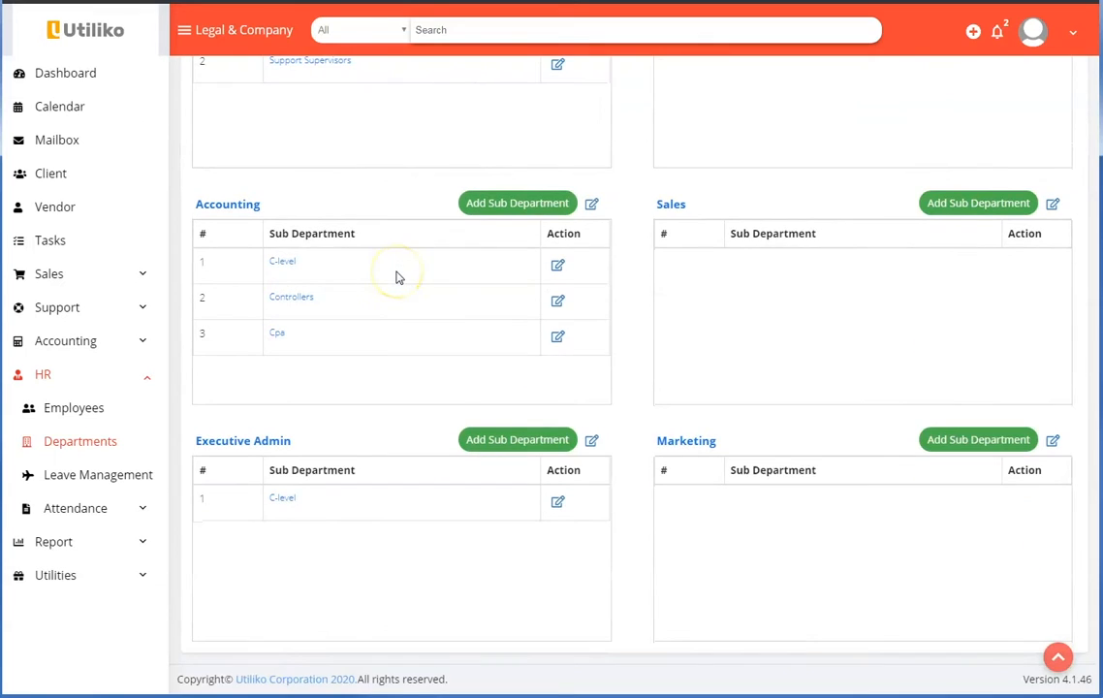
scroll(397, 277, "up", 5)
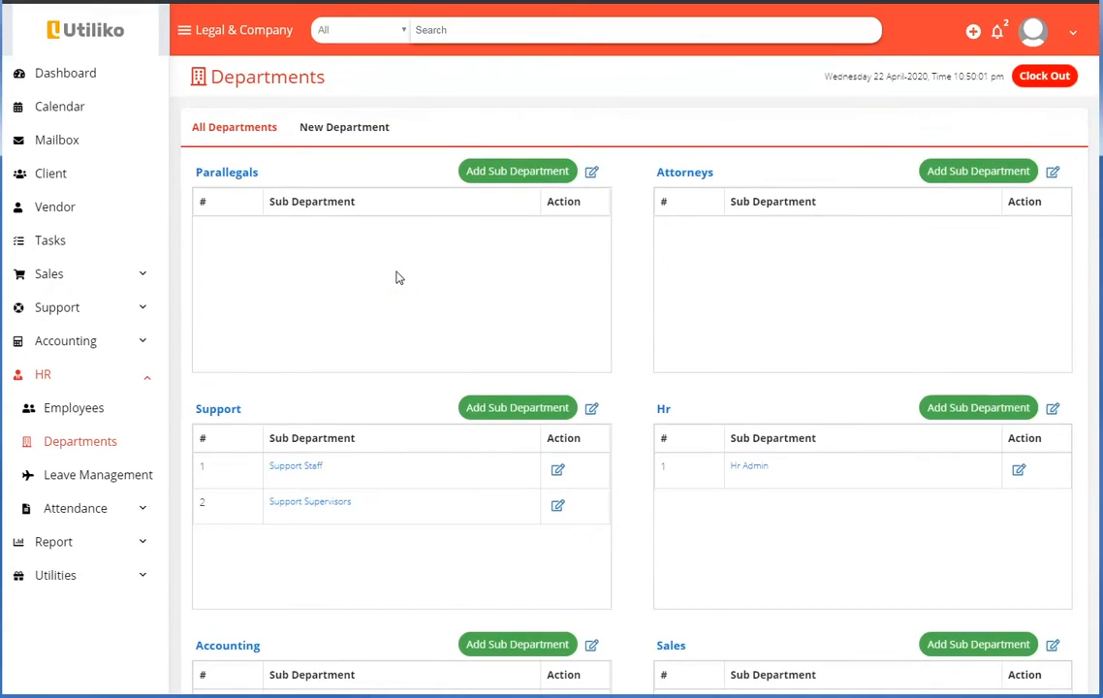
Examine the roles assigned to the Support department and its Support Staff and Support Supervisors sub departments without changing them
scroll(396, 278, "down", 2)
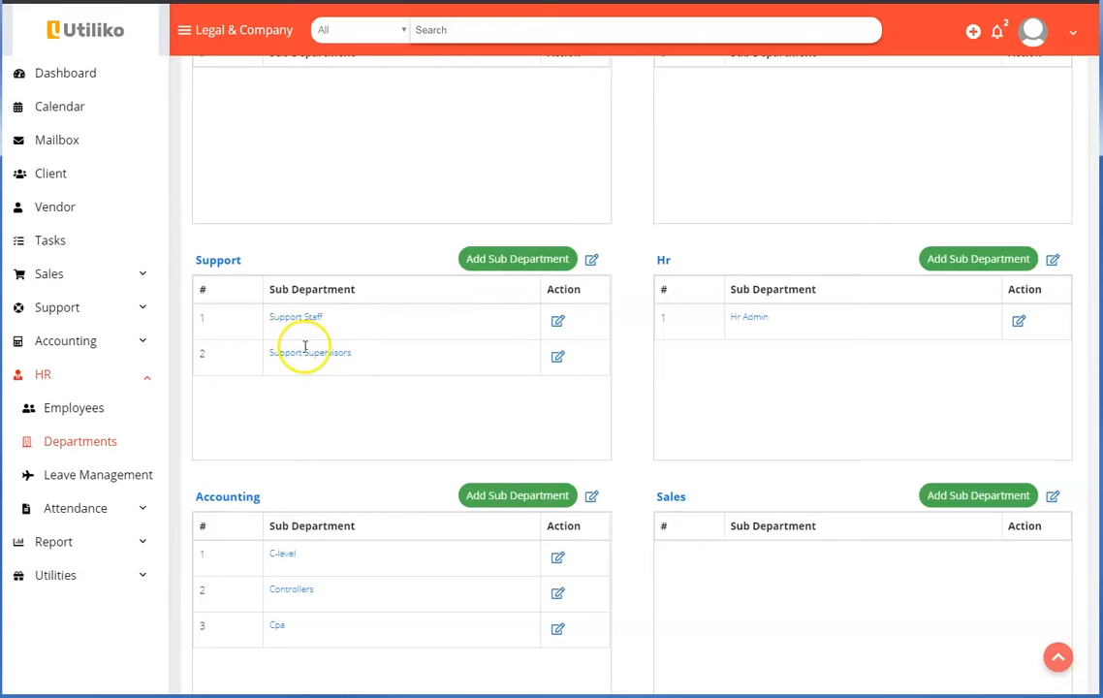
left_click(593, 260)
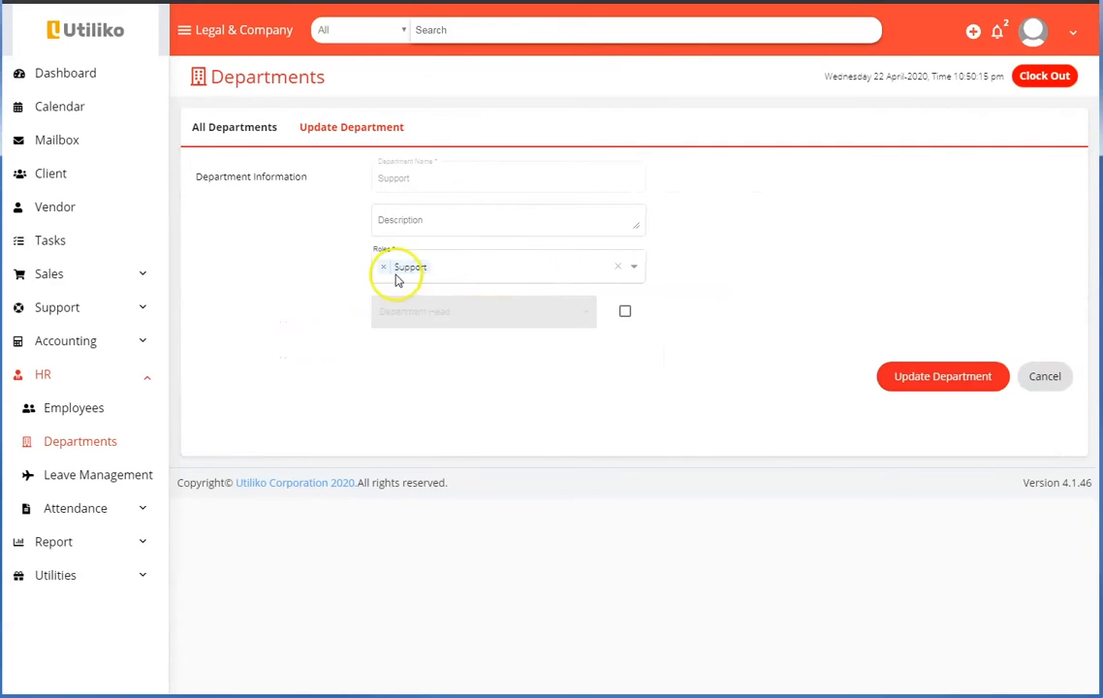
left_click(1050, 378)
left_click(557, 470)
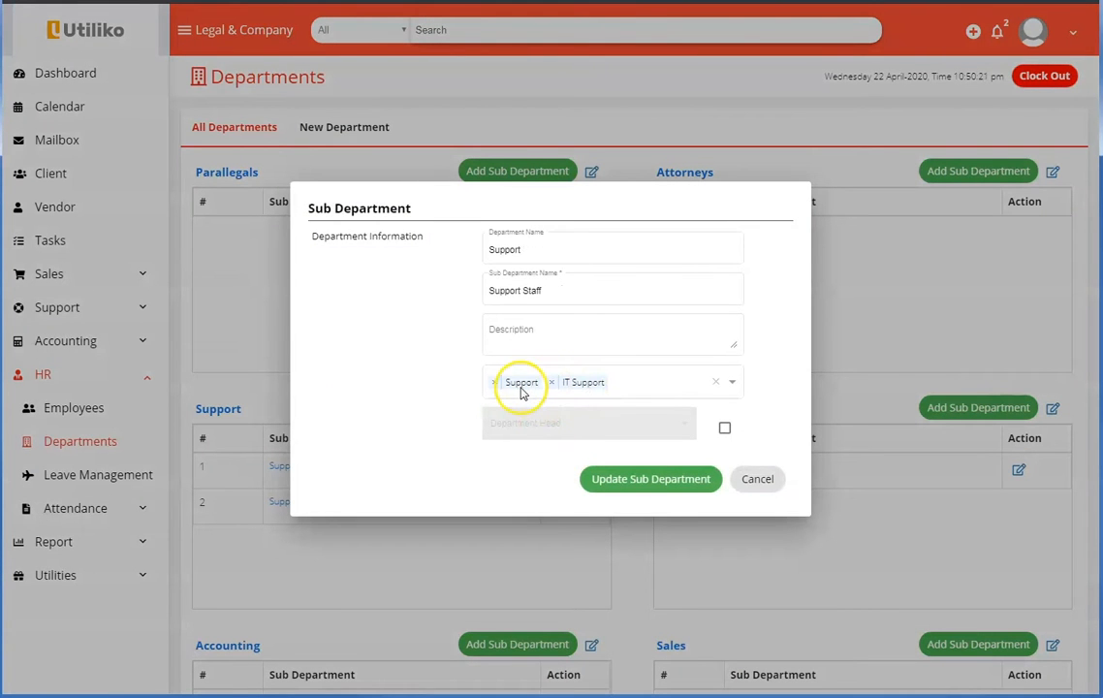
left_click(754, 481)
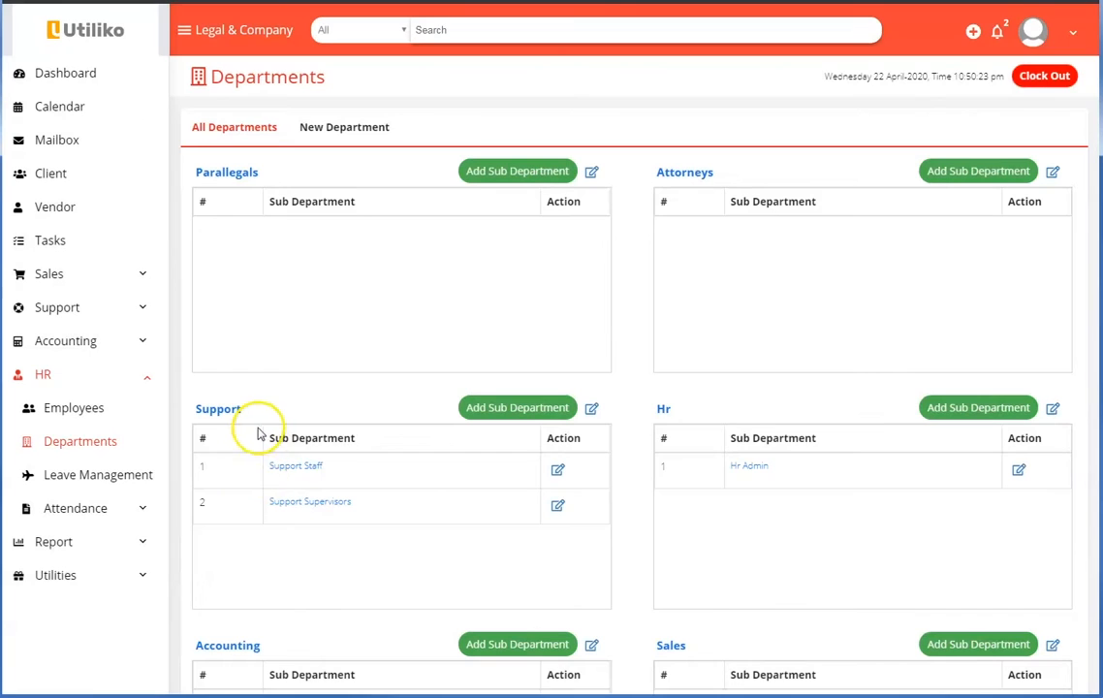
left_click(558, 470)
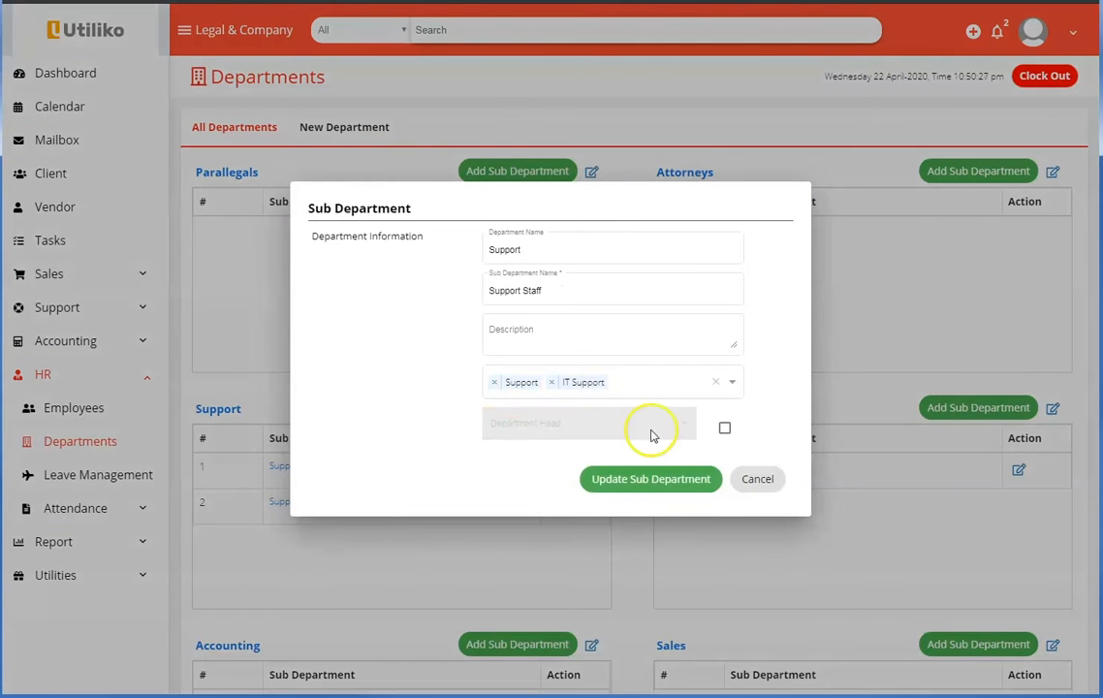
left_click(758, 480)
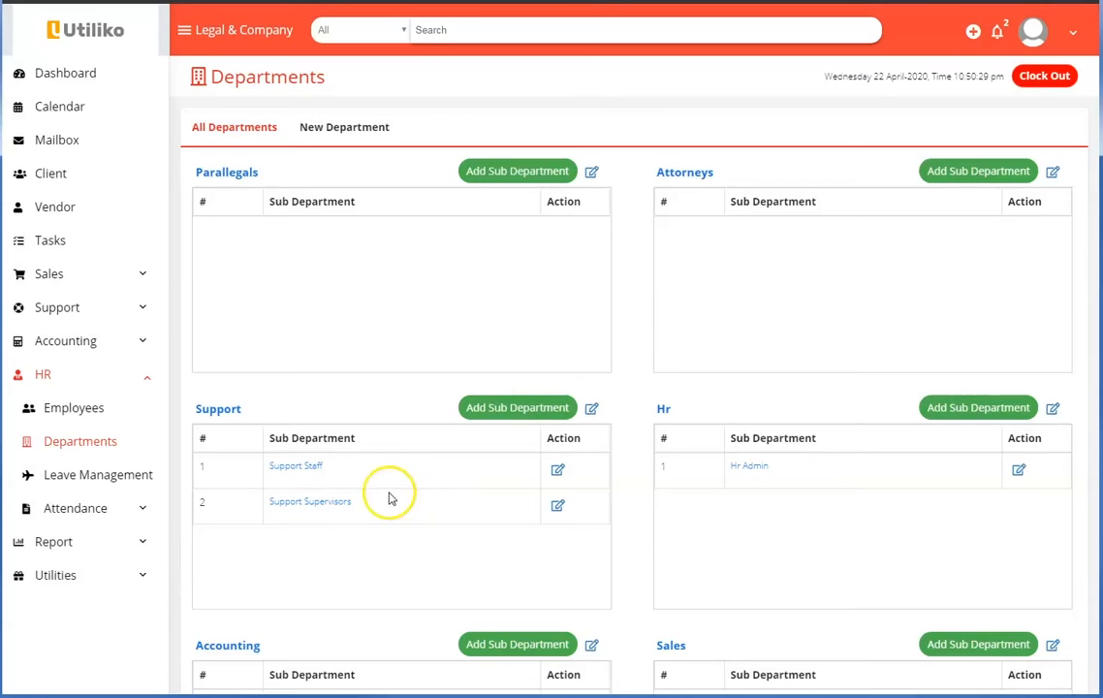
left_click(561, 506)
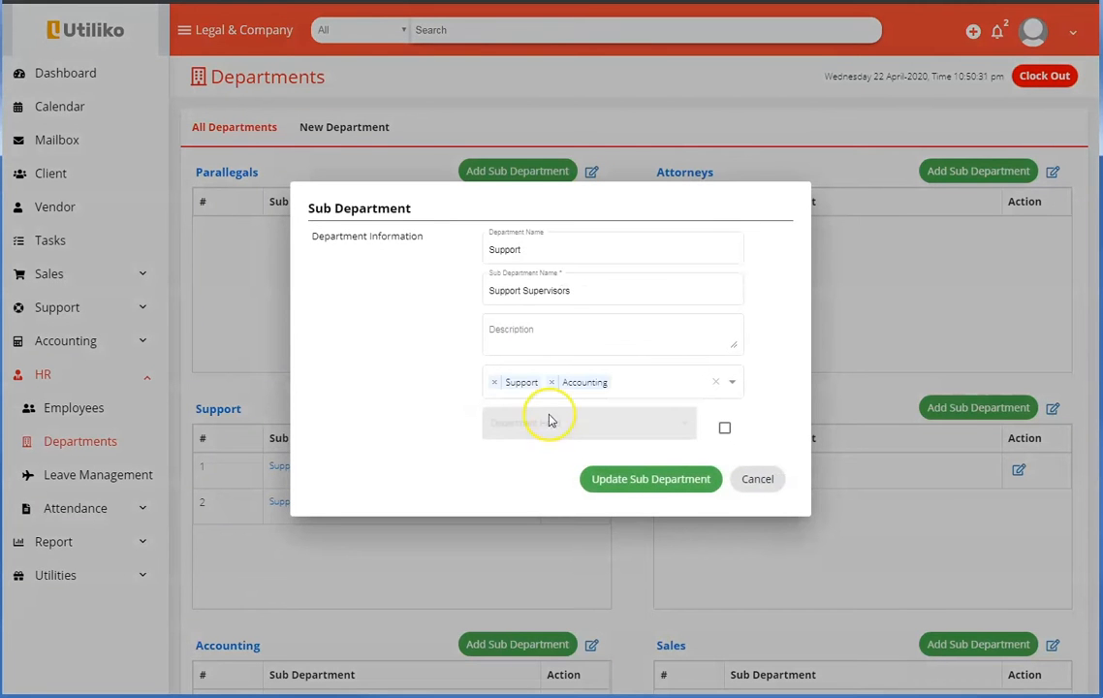
left_click(761, 482)
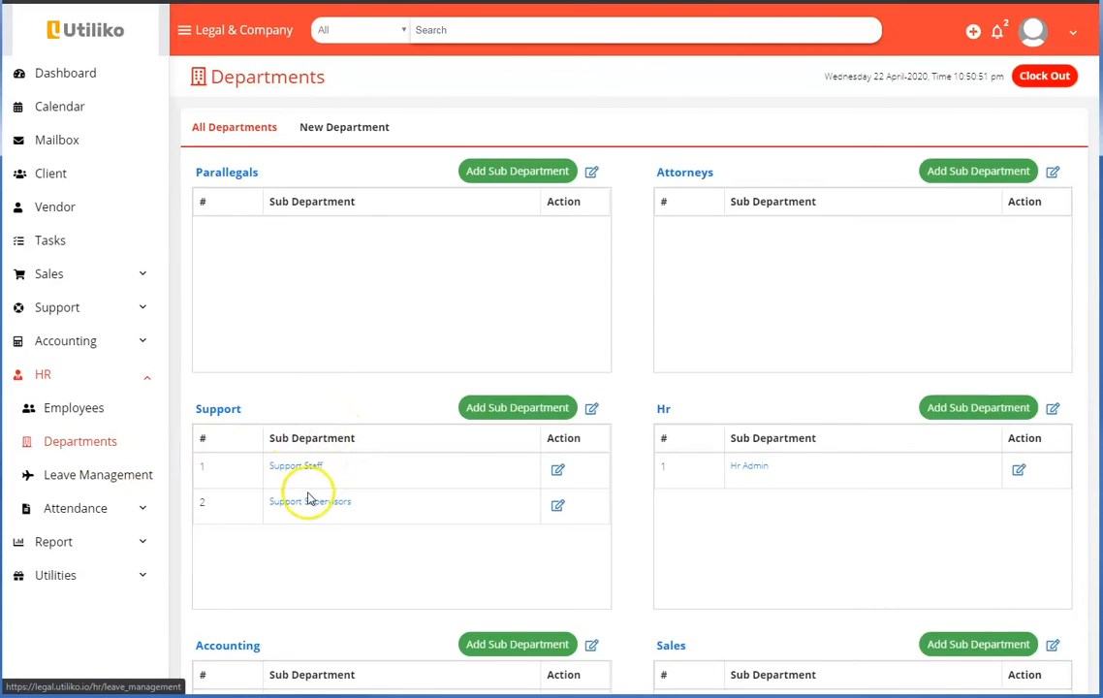
Open the lead paralegal's employee record for editing, keep the Parallegals department, and assign the IT Support role
left_click(53, 412)
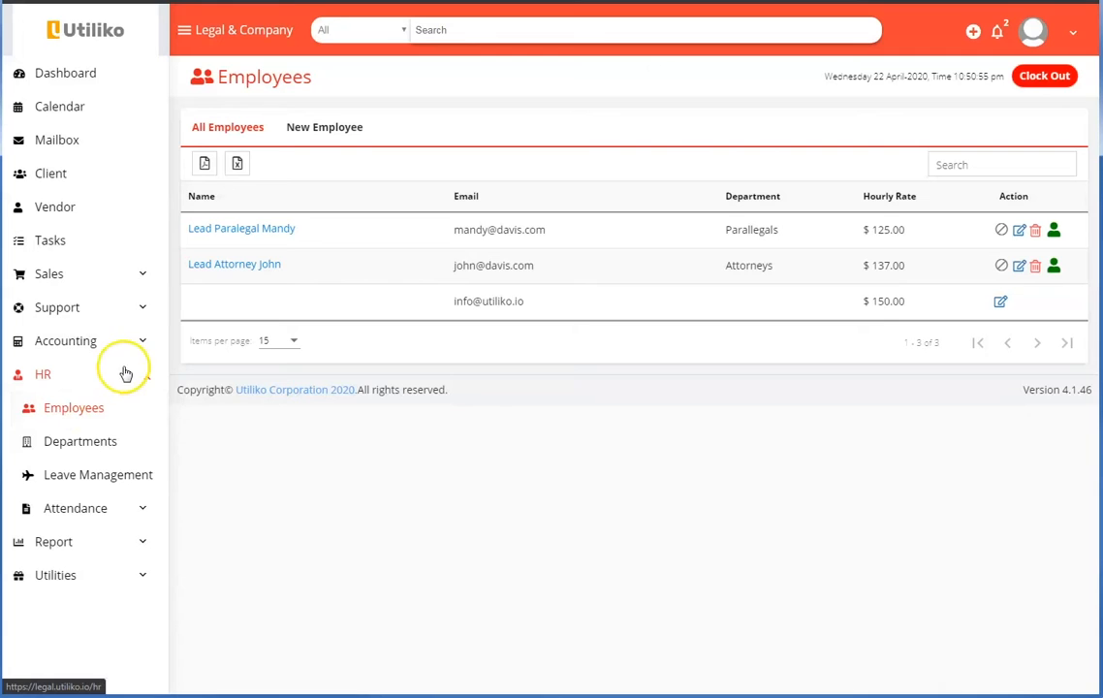
left_click(1019, 230)
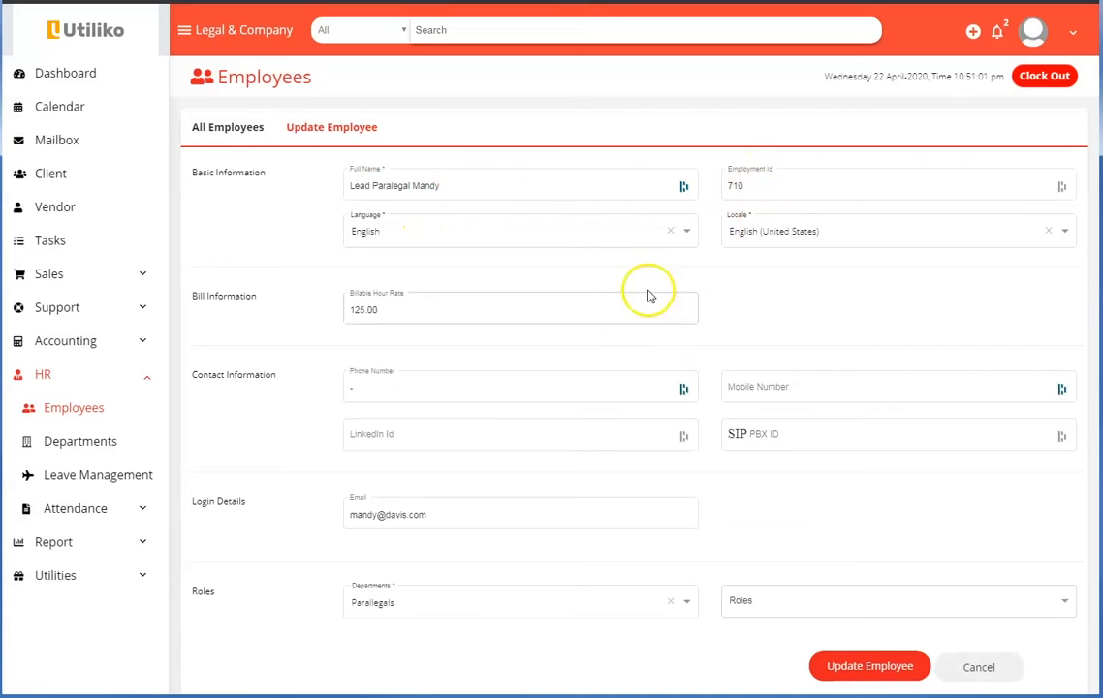
scroll(465, 378, "down", 2)
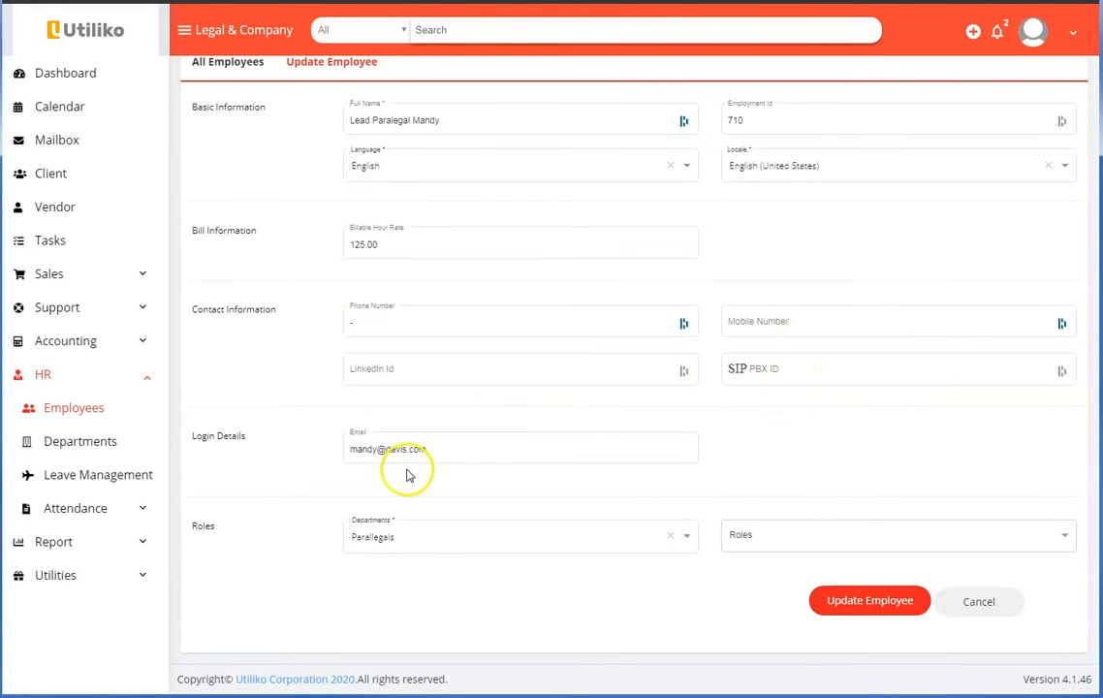
left_click(400, 543)
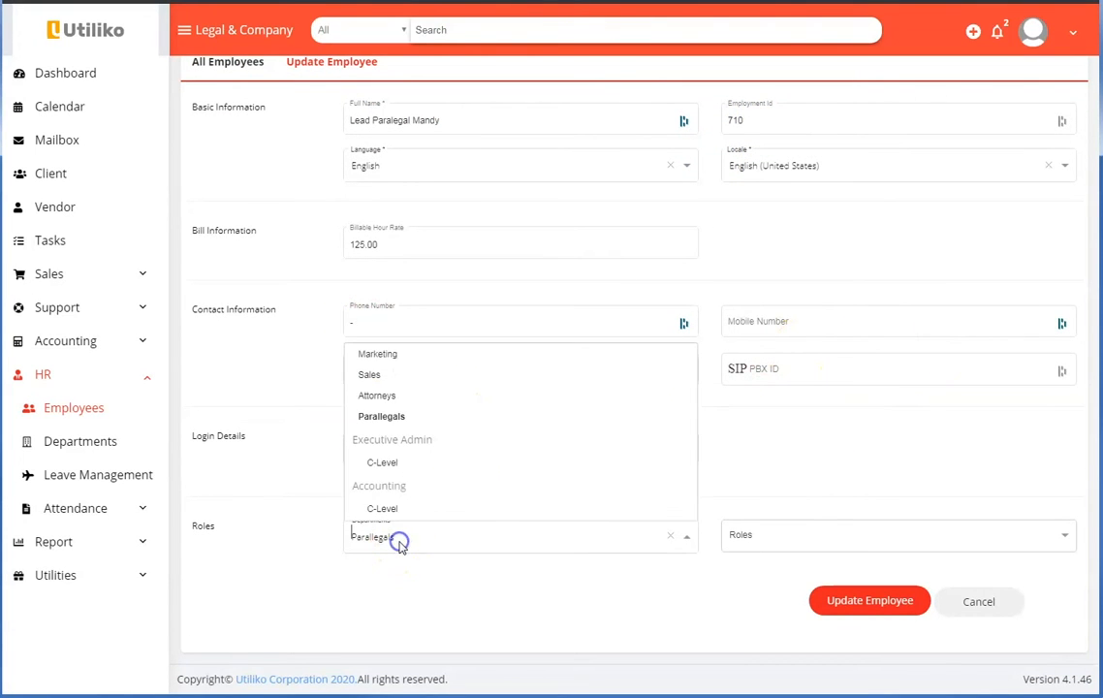
left_click(313, 496)
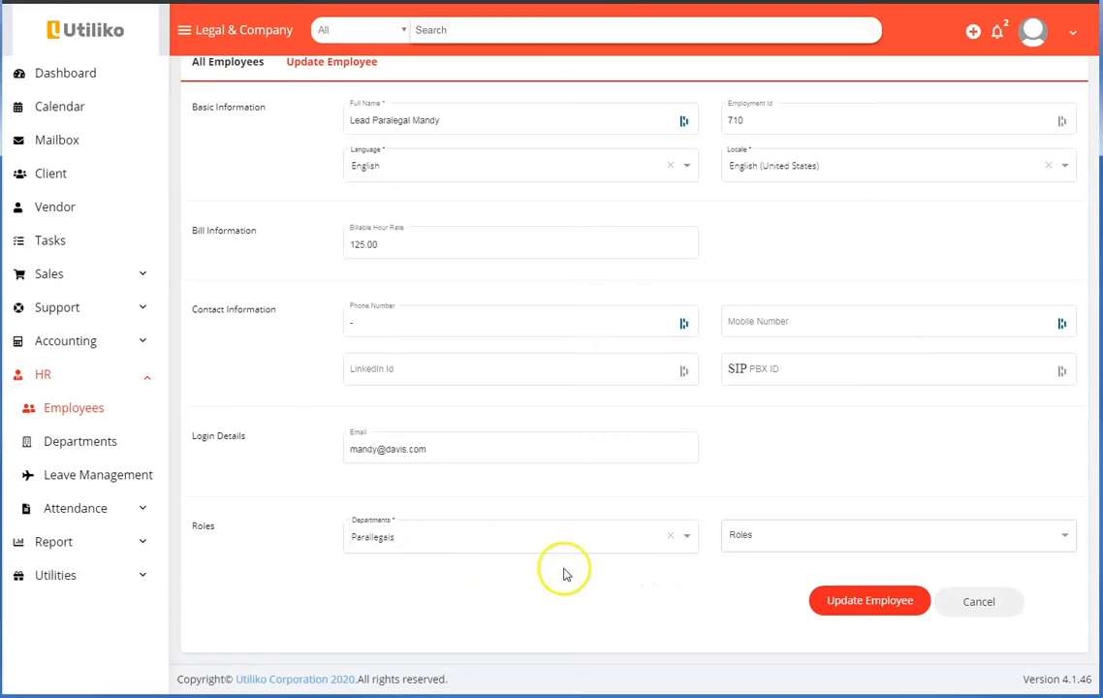
left_click(798, 537)
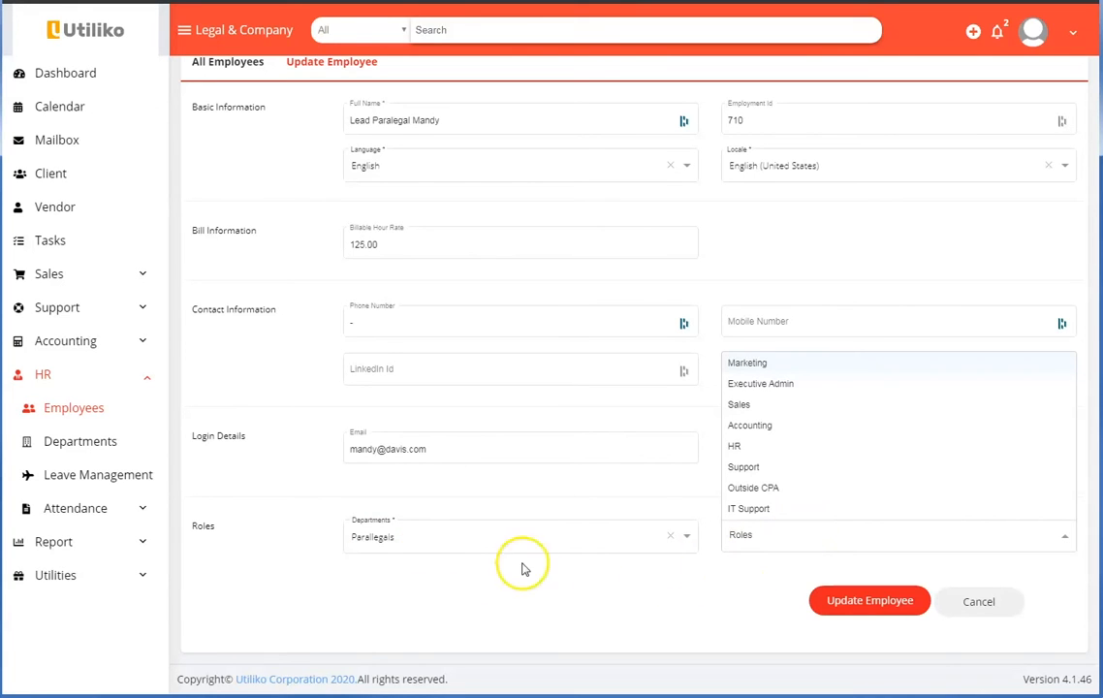
left_click(771, 510)
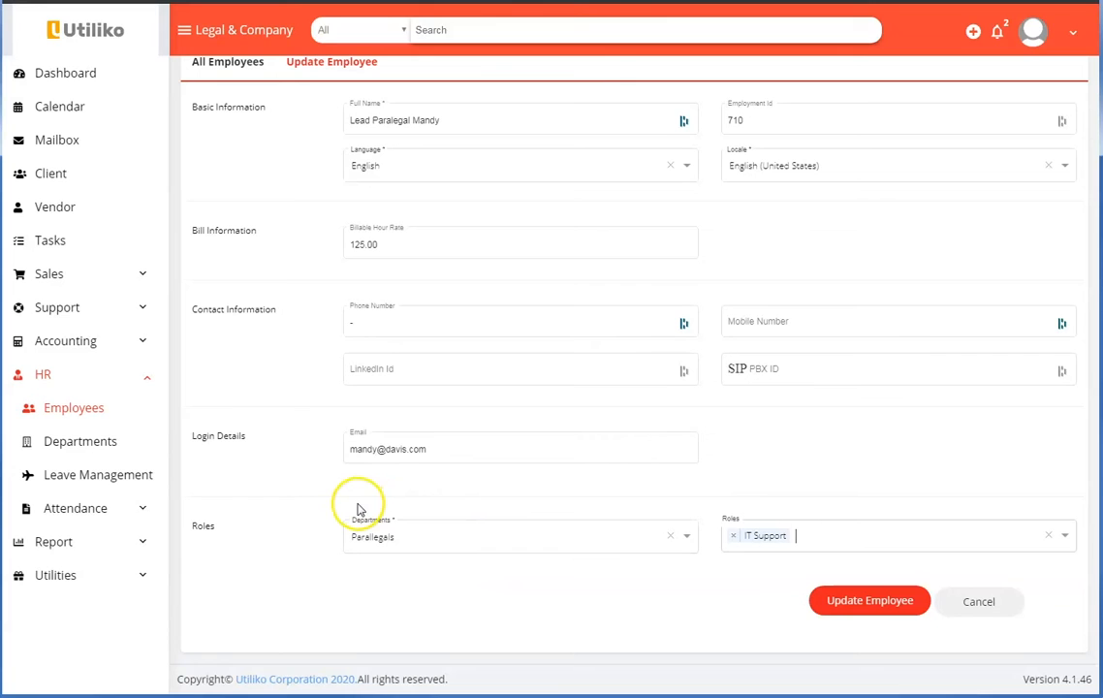
Add the Sales role to the lead paralegal's employee record and save the update
left_click(820, 541)
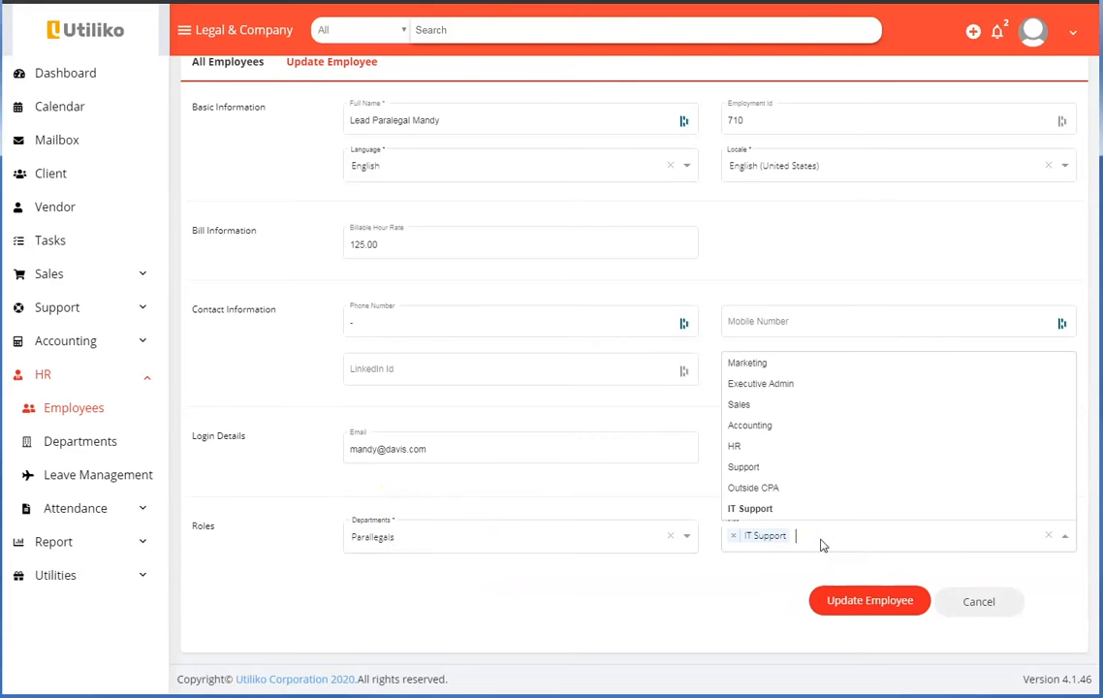
left_click(745, 404)
left_click(858, 609)
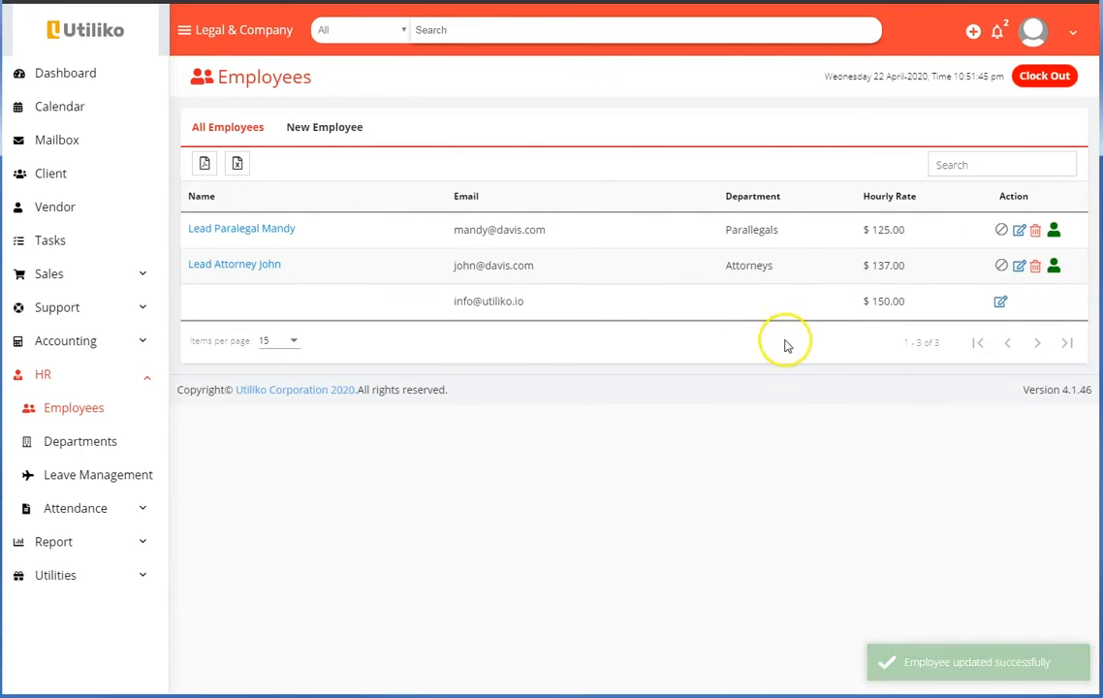
Deactivate the lead paralegal's employee account and activate it again
left_click(1053, 233)
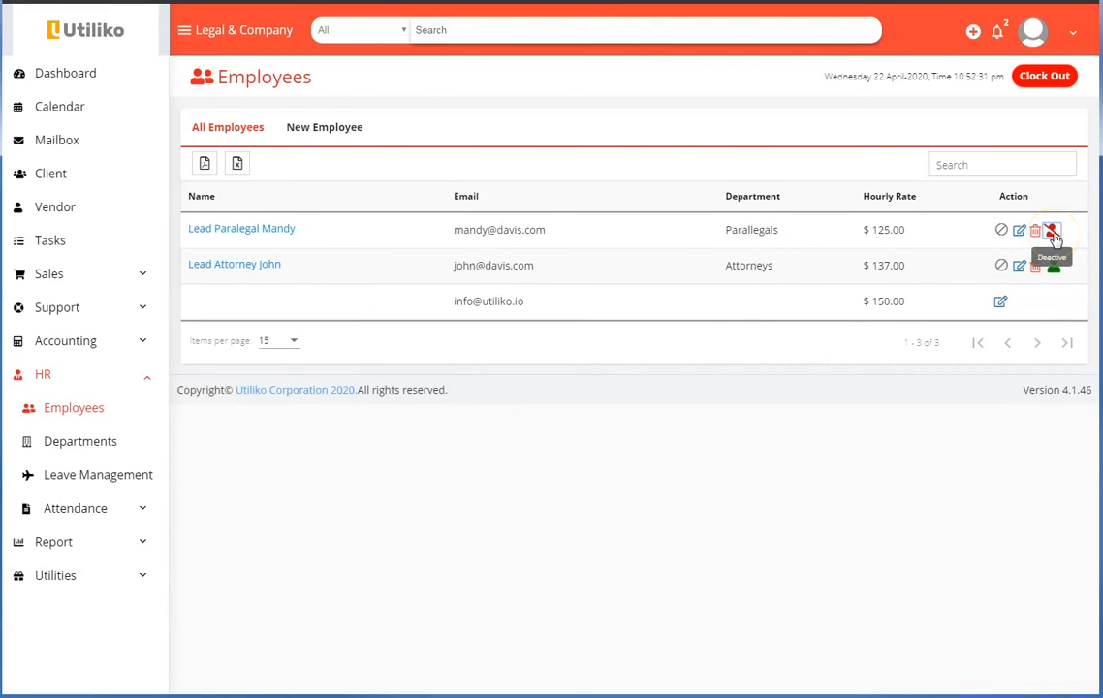
left_click(1055, 231)
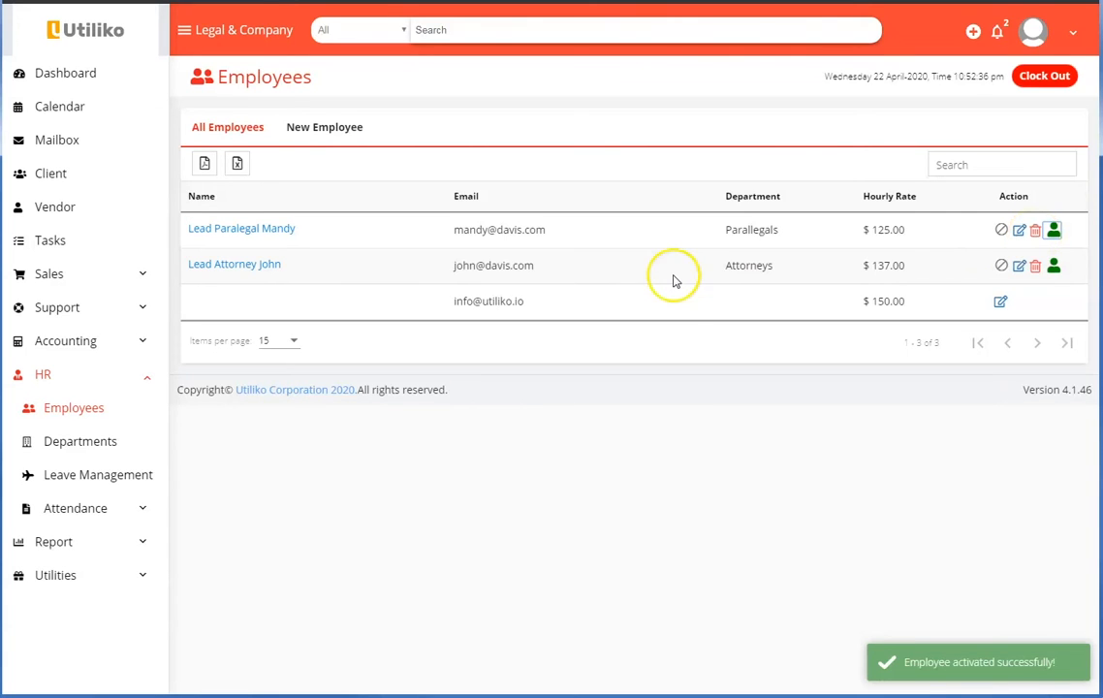
Enable a department head for the Support department, choose the lead attorney, and save the department
left_click(79, 444)
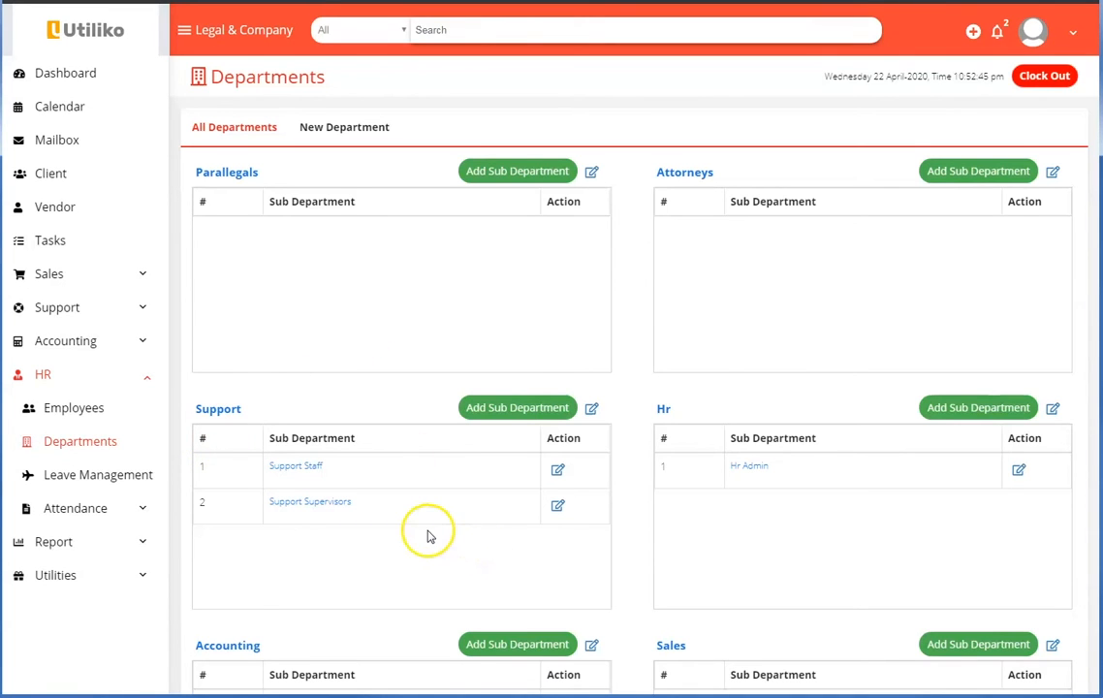
scroll(430, 536, "down", 3)
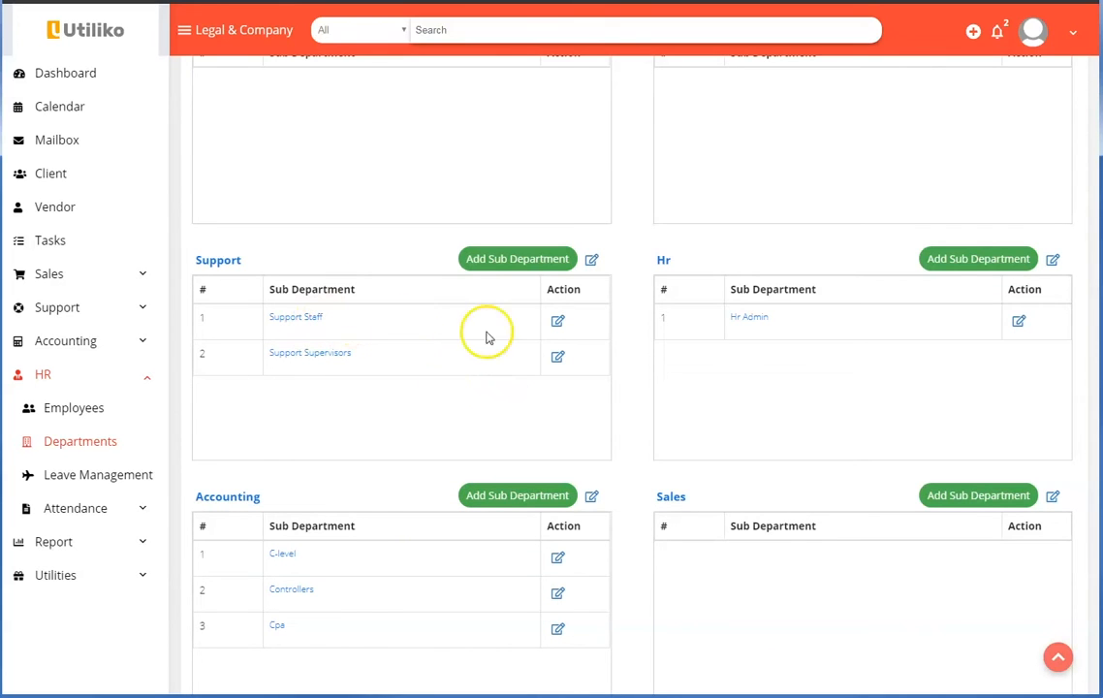
left_click(593, 261)
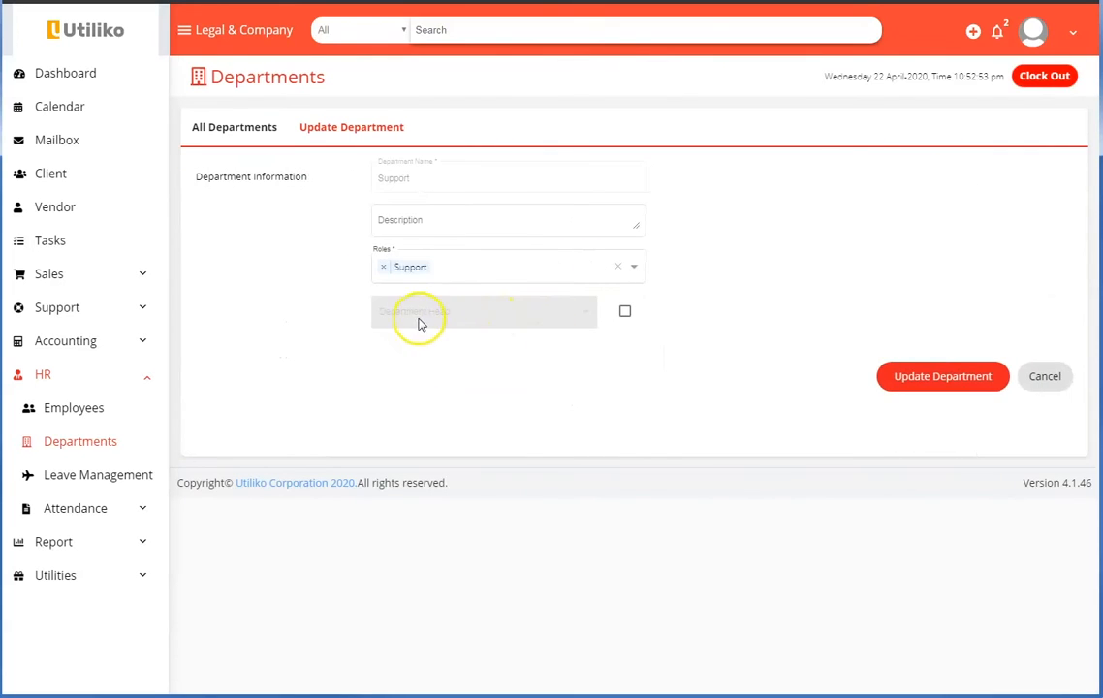
left_click(624, 315)
left_click(496, 316)
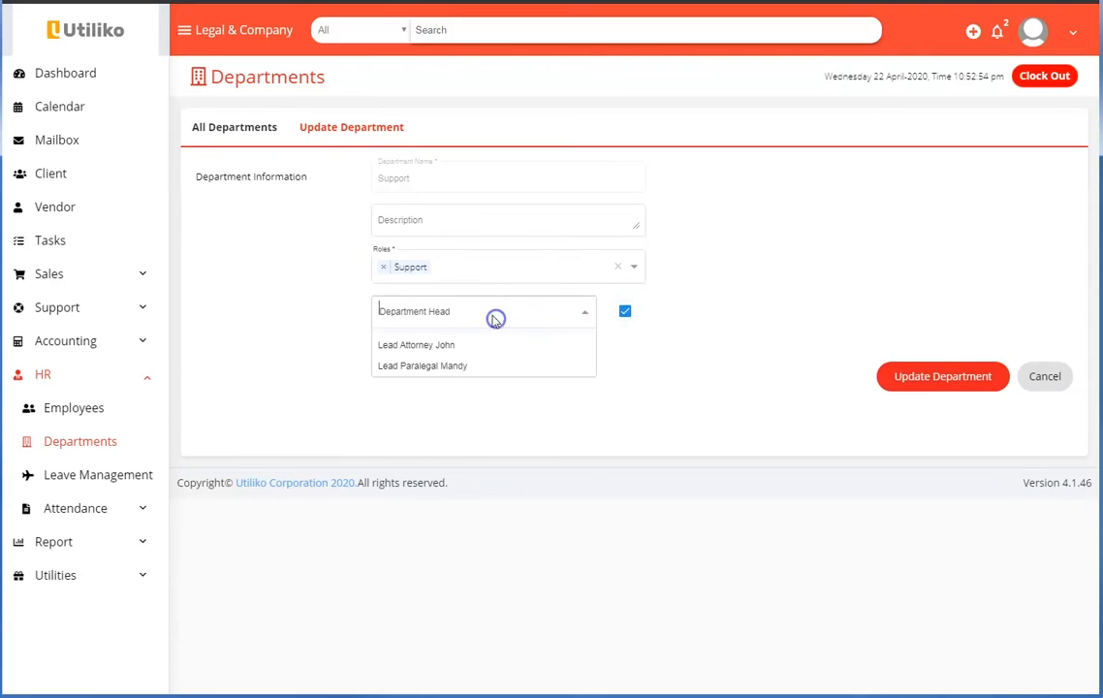
left_click(455, 347)
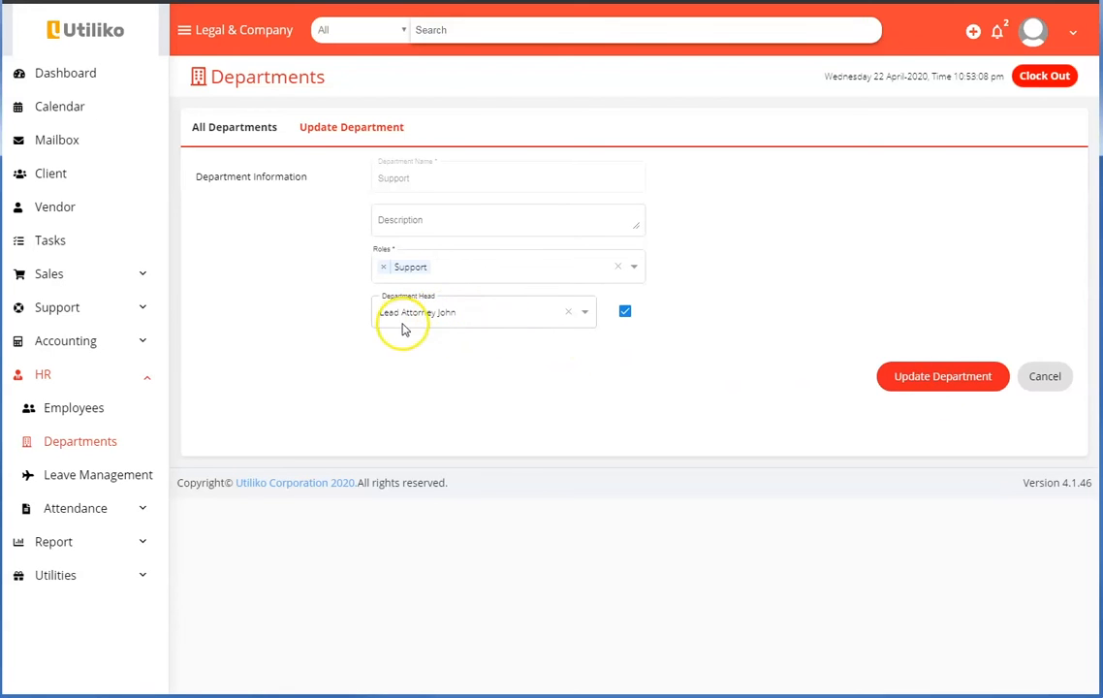
left_click(936, 379)
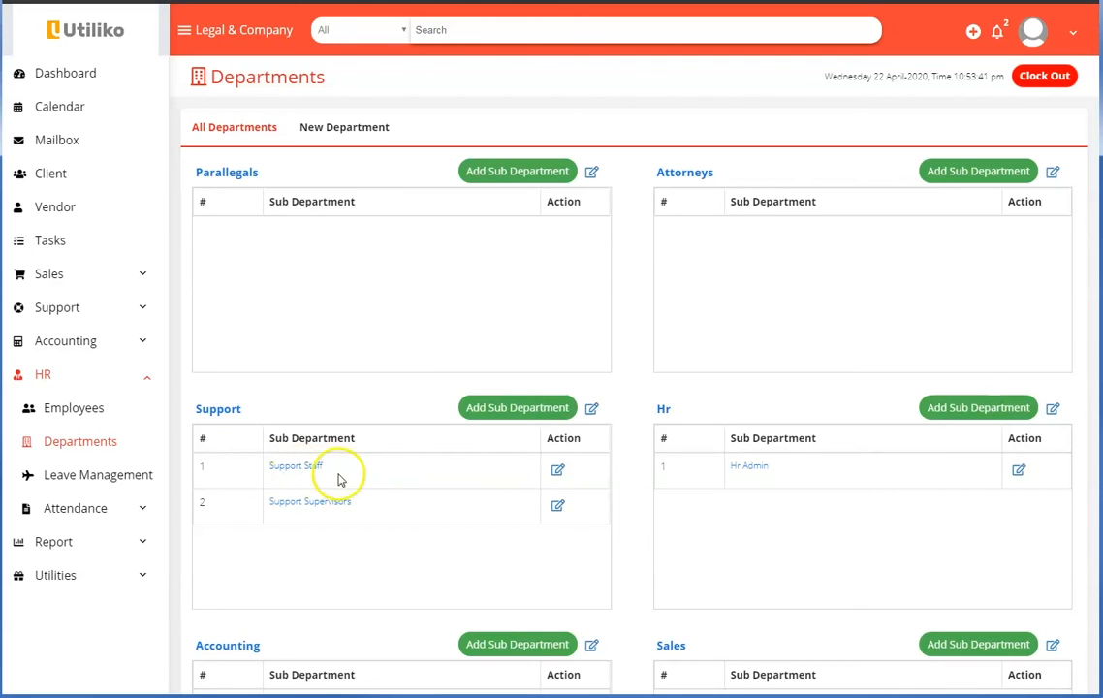
left_click(557, 470)
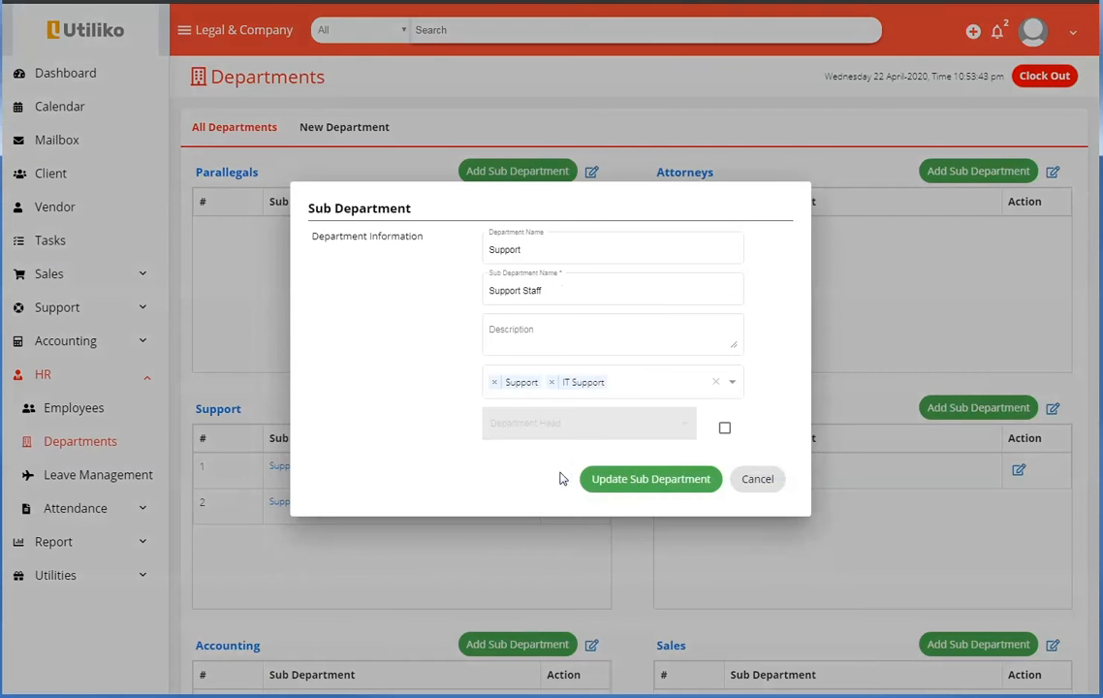
left_click(726, 429)
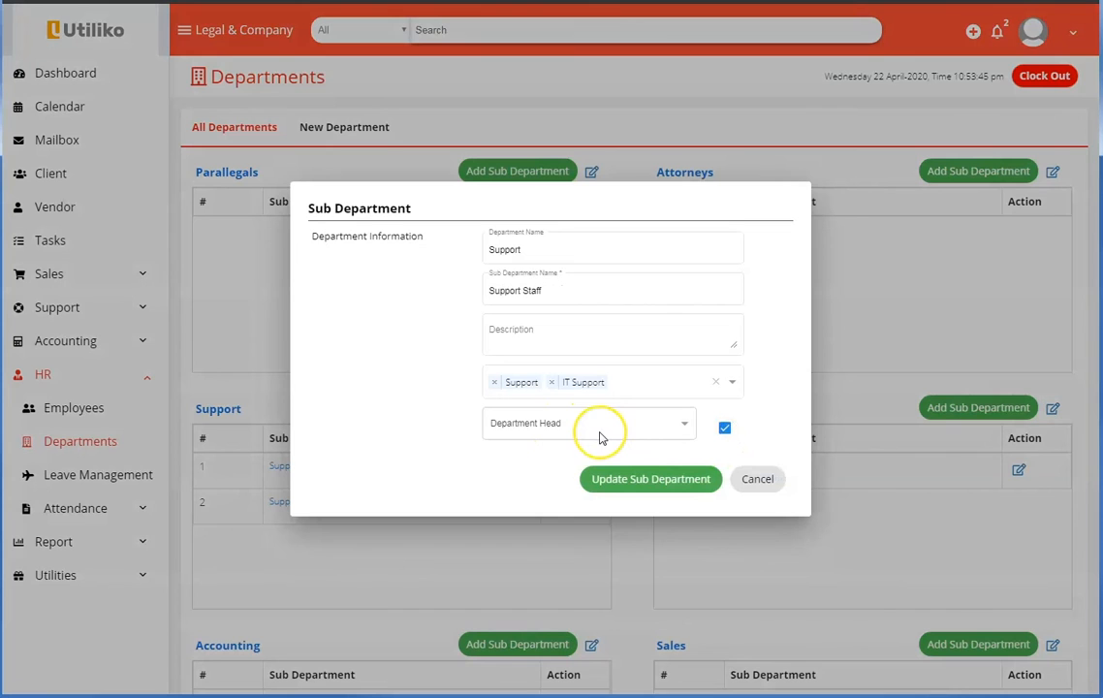
left_click(757, 479)
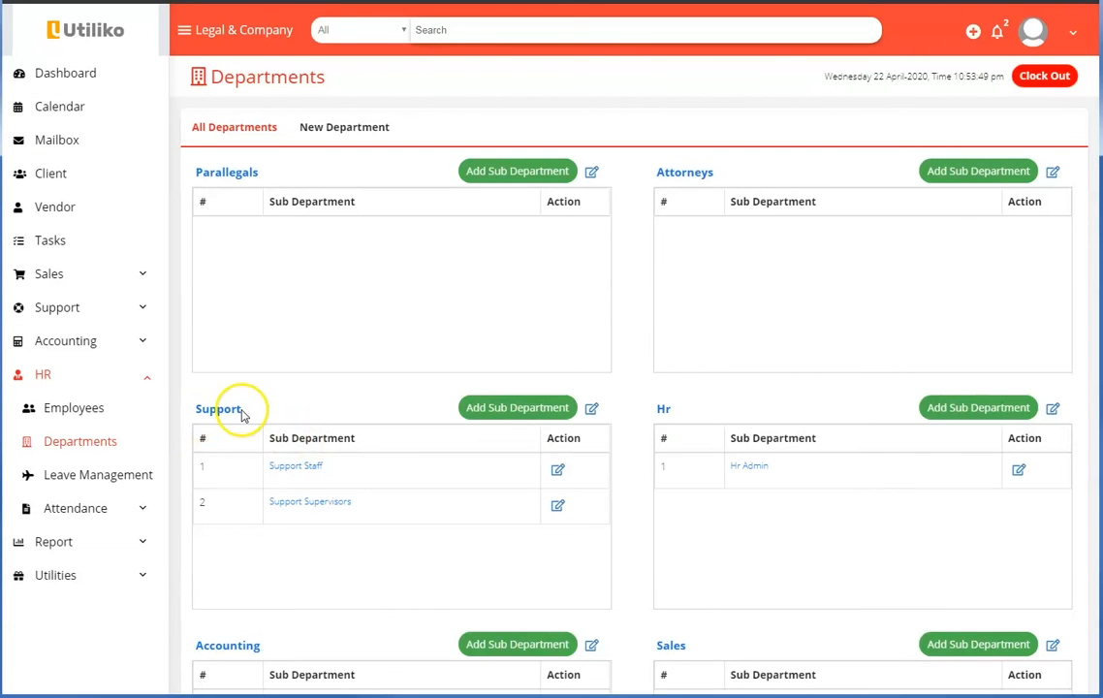
Enable a department head for the Support Staff sub department, choose the lead paralegal, and save the sub department
left_click(558, 471)
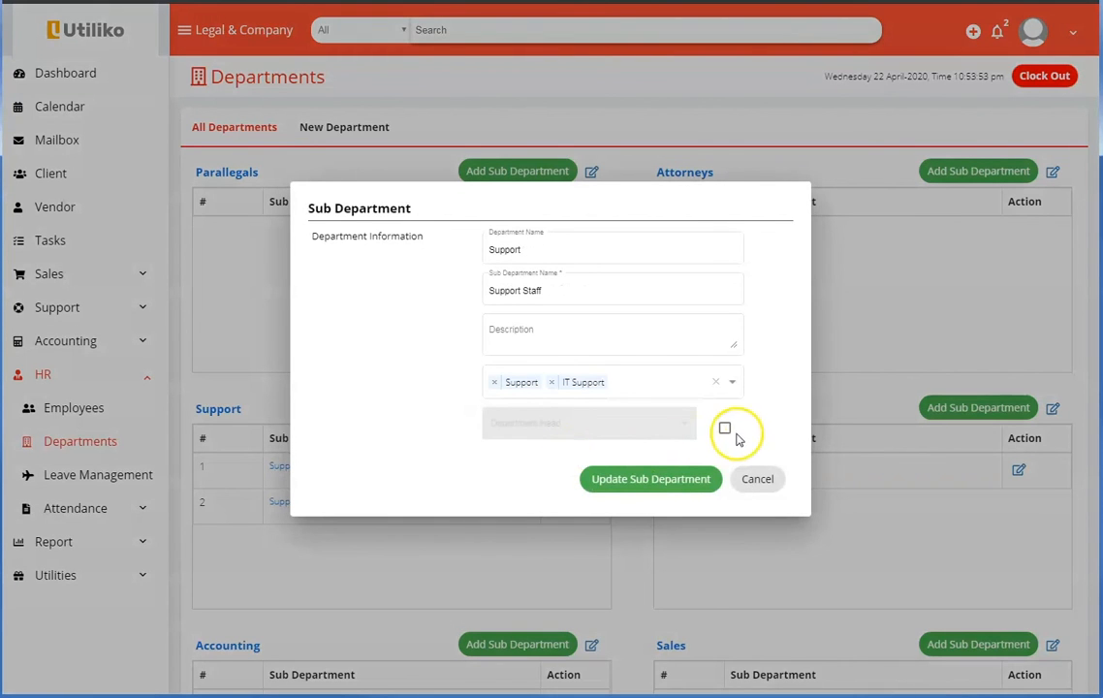
left_click(726, 430)
left_click(603, 421)
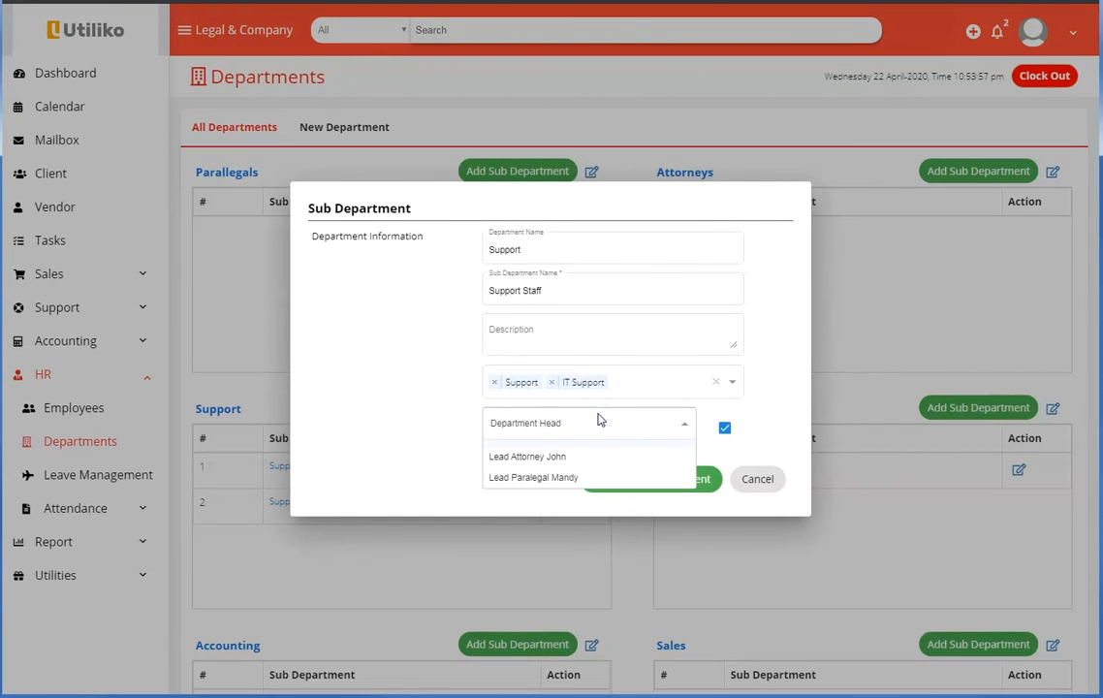
left_click(590, 479)
left_click(605, 478)
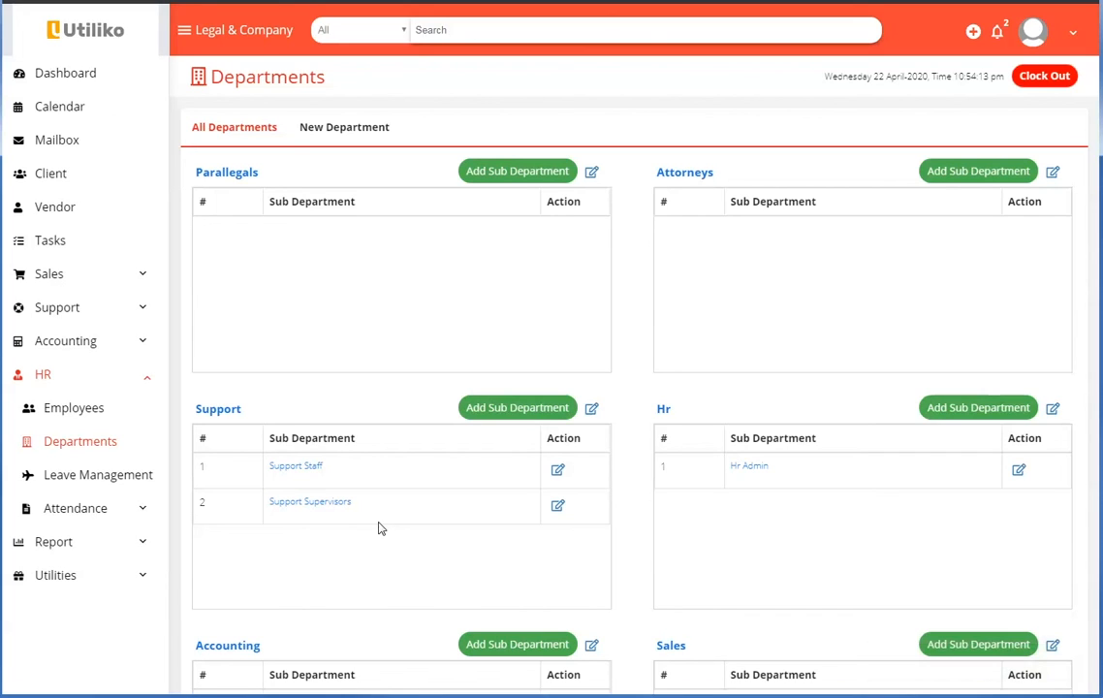
left_click(384, 528)
Start a new task and assign it to the Marketing department
left_click(59, 239)
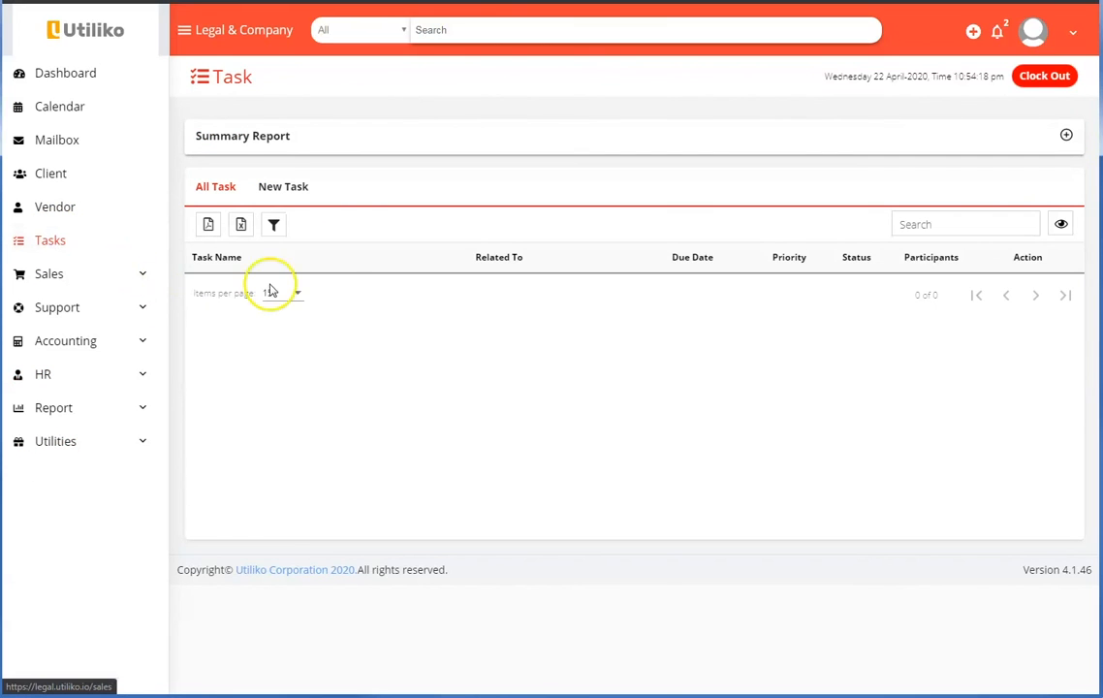
left_click(285, 188)
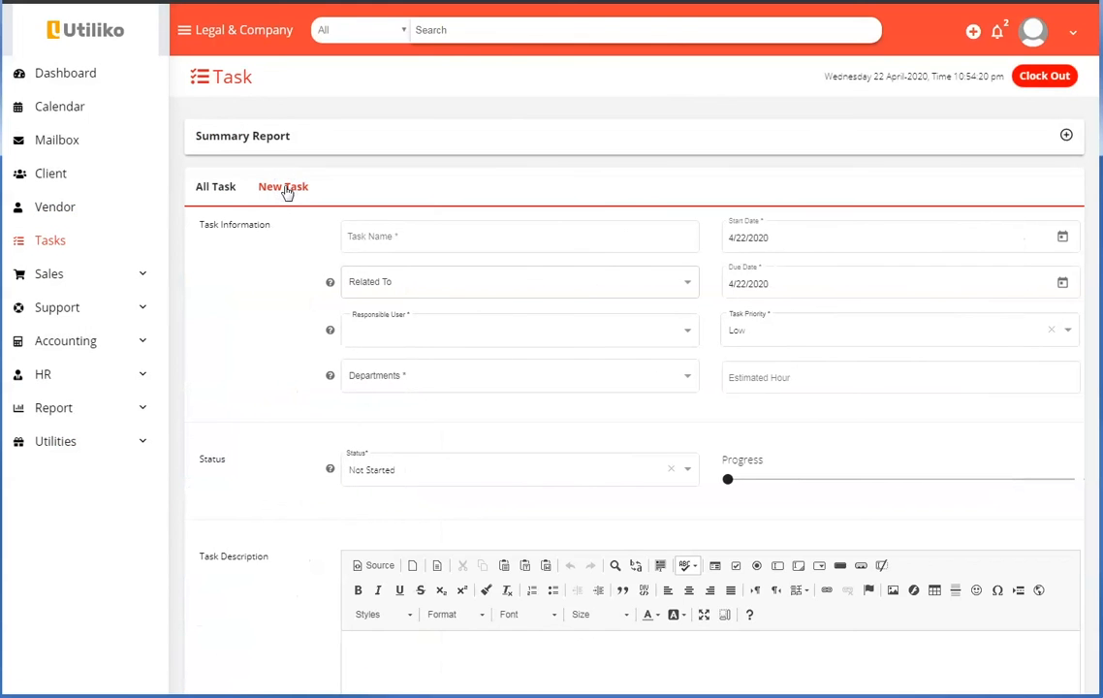
left_click(391, 382)
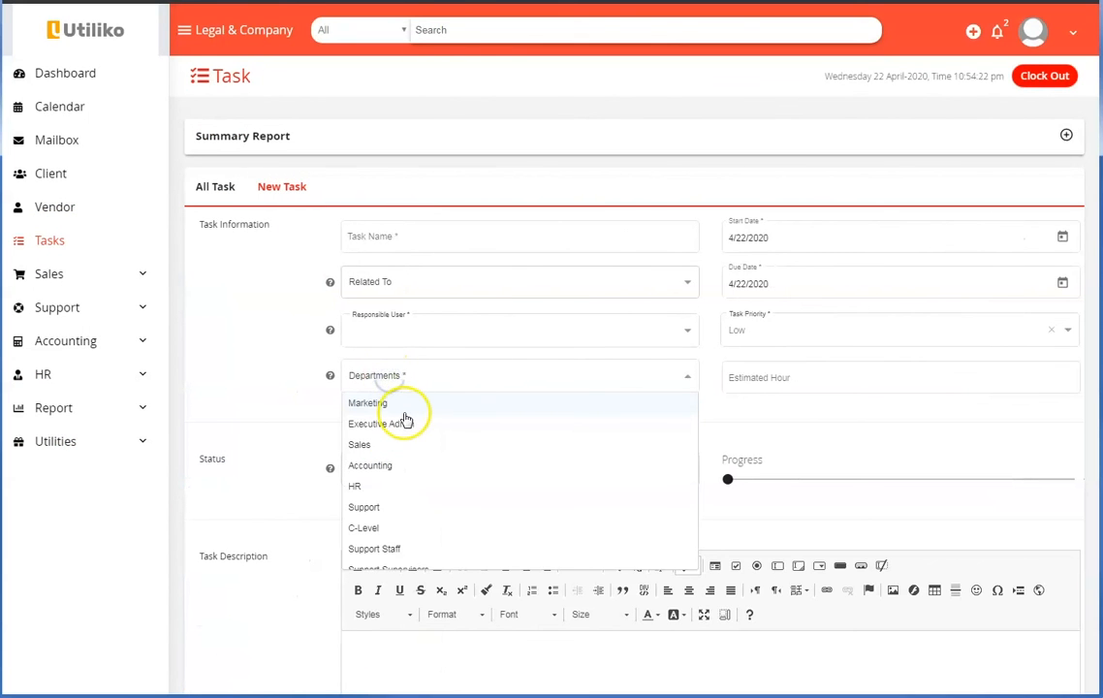
left_click(385, 405)
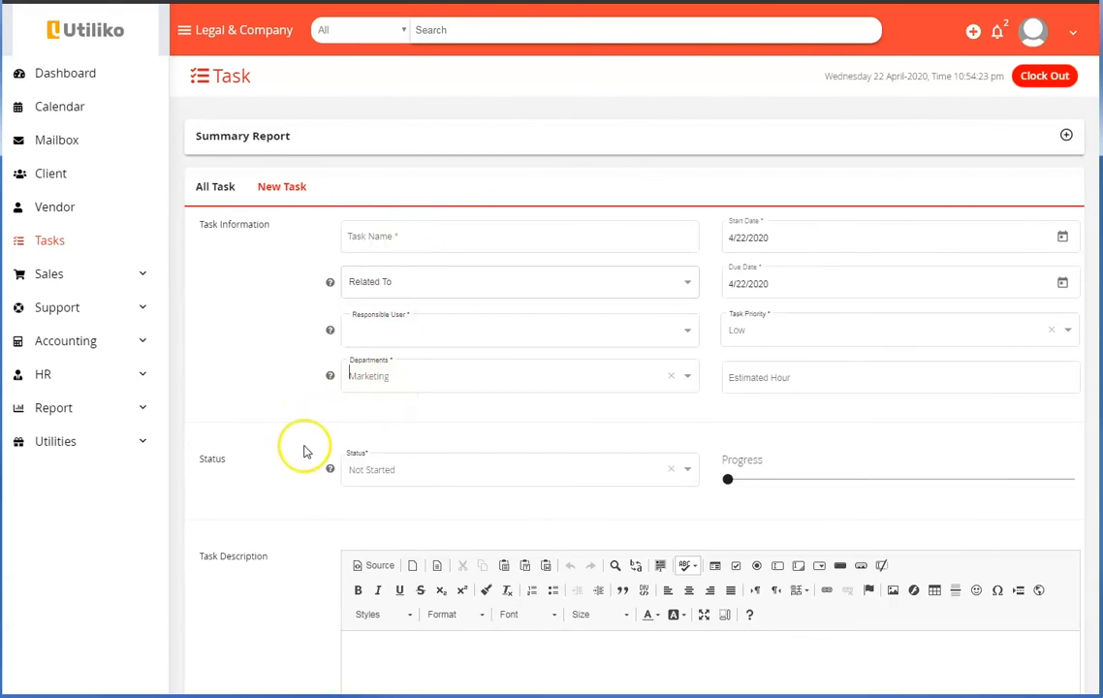
Look at the employees selectable as Custom participants for the new task, and set its participants to Everyone
scroll(290, 455, "down", 3)
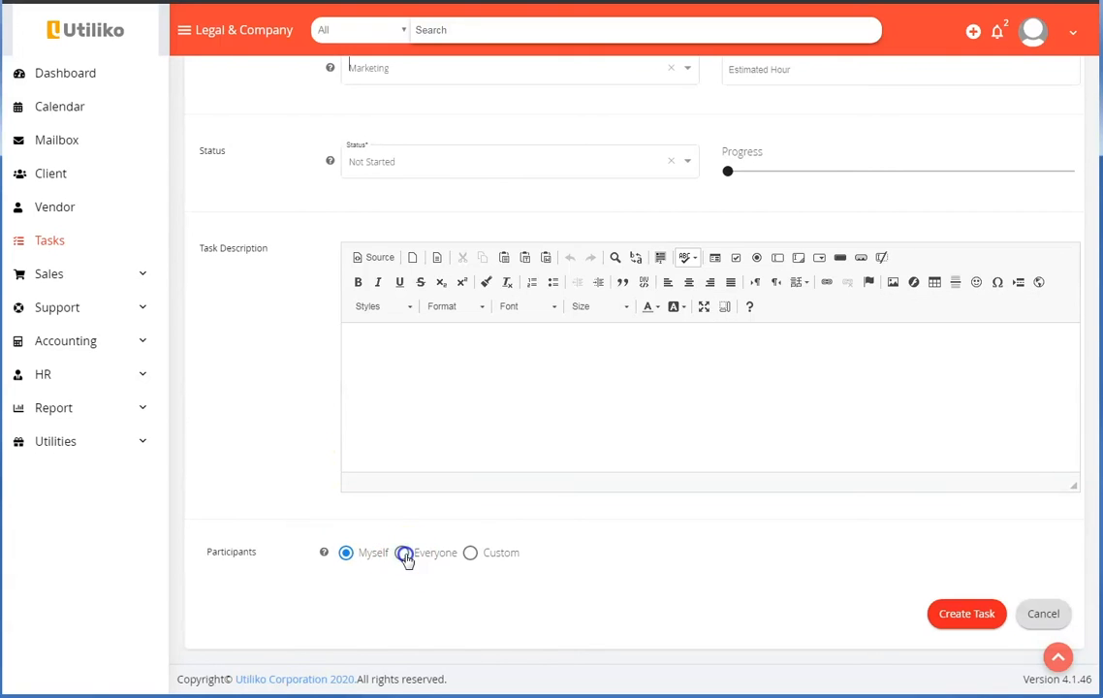
scroll(407, 561, "up", 2)
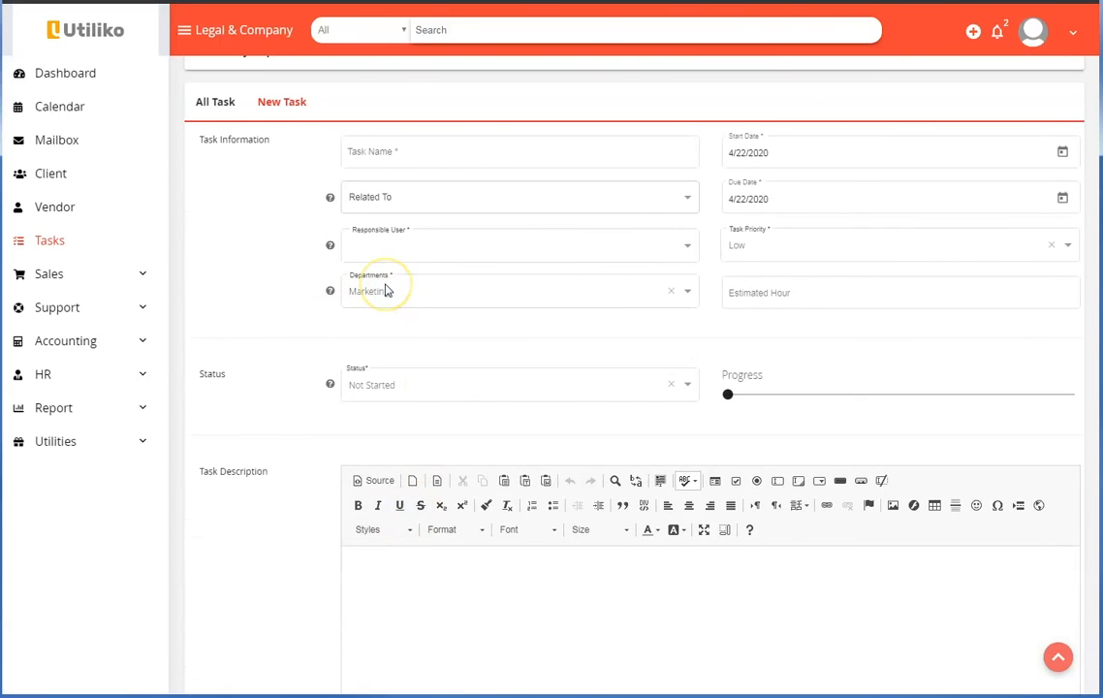
left_click(406, 361)
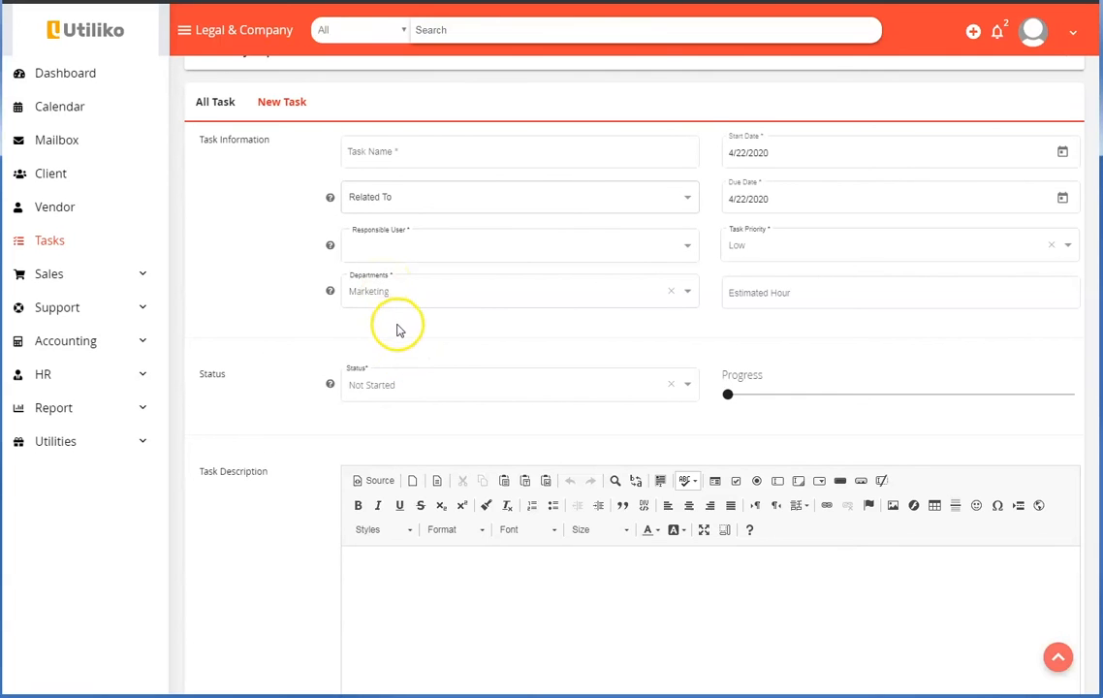
scroll(397, 330, "down", 3)
left_click(469, 553)
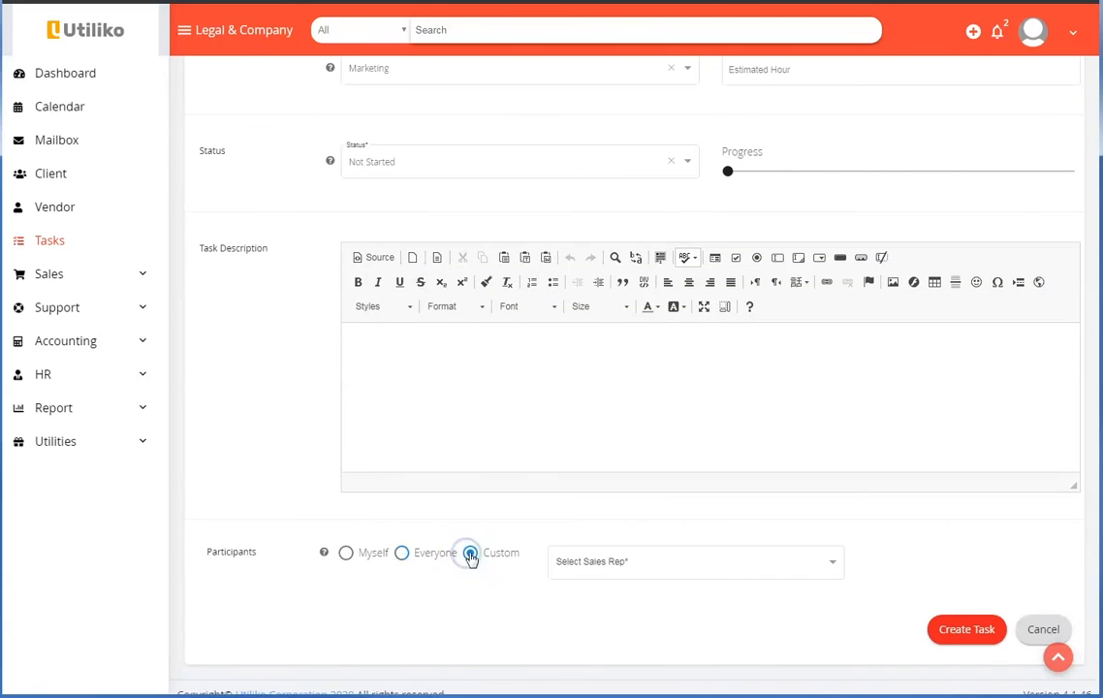
left_click(593, 563)
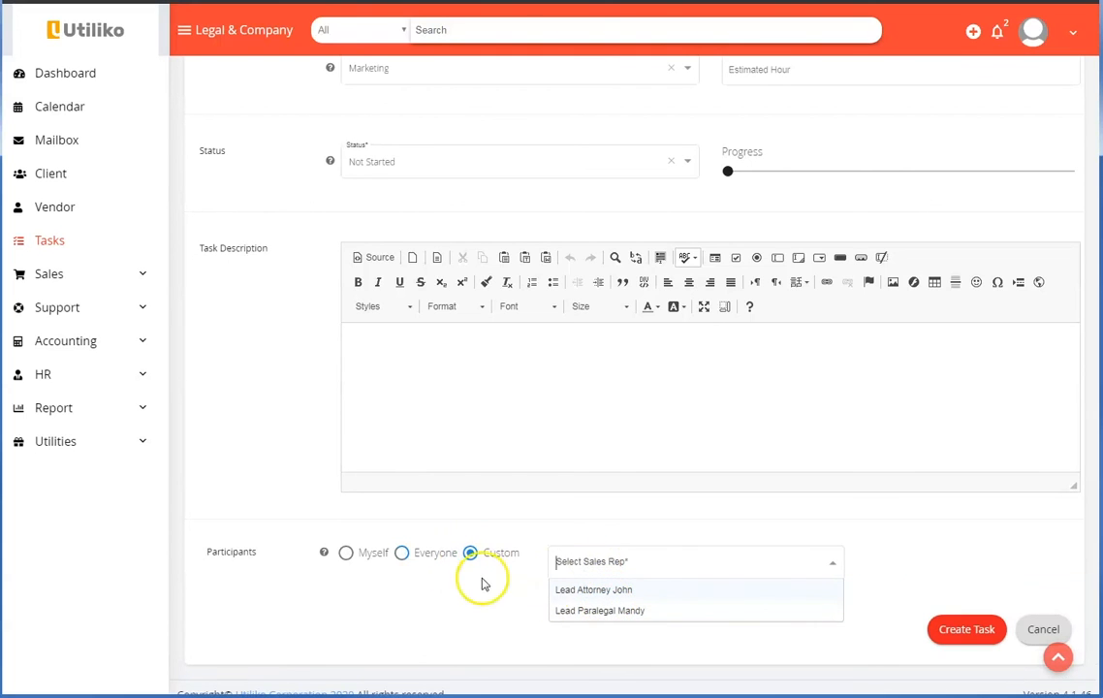
left_click(401, 554)
scroll(403, 557, "up", 3)
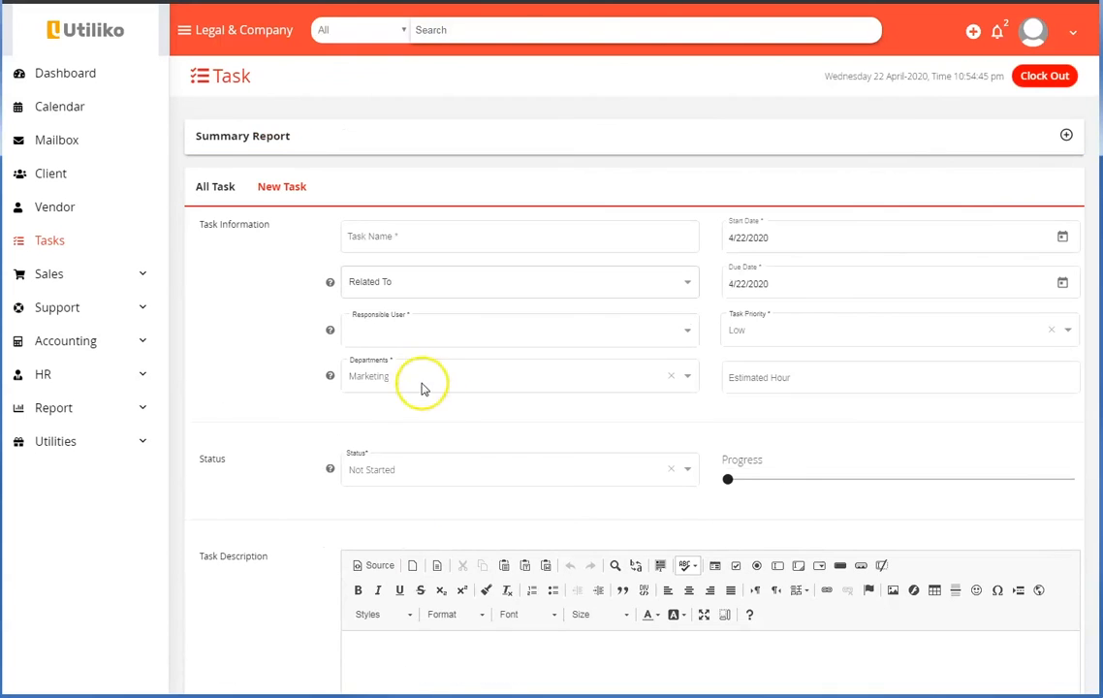